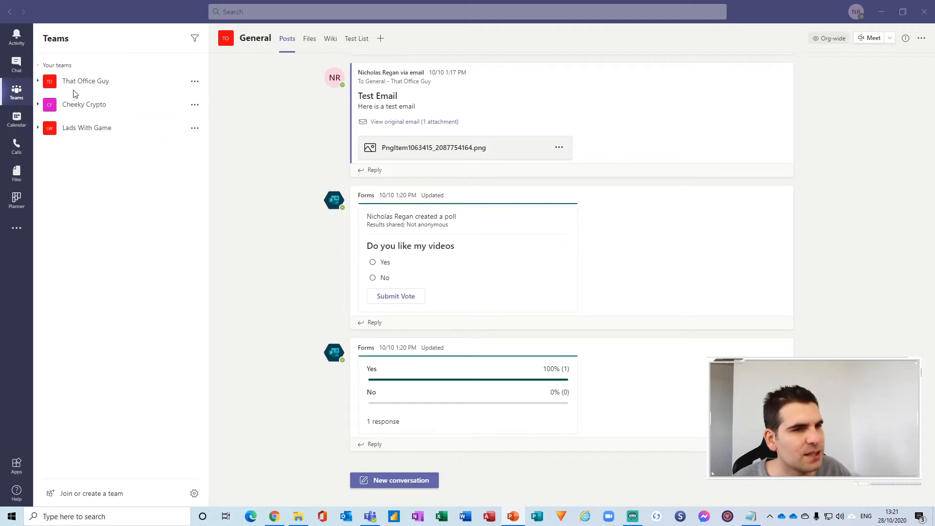
# Expand That Office Guy's three channels, then go to the Join or create a team page.
pyautogui.click(40, 81)
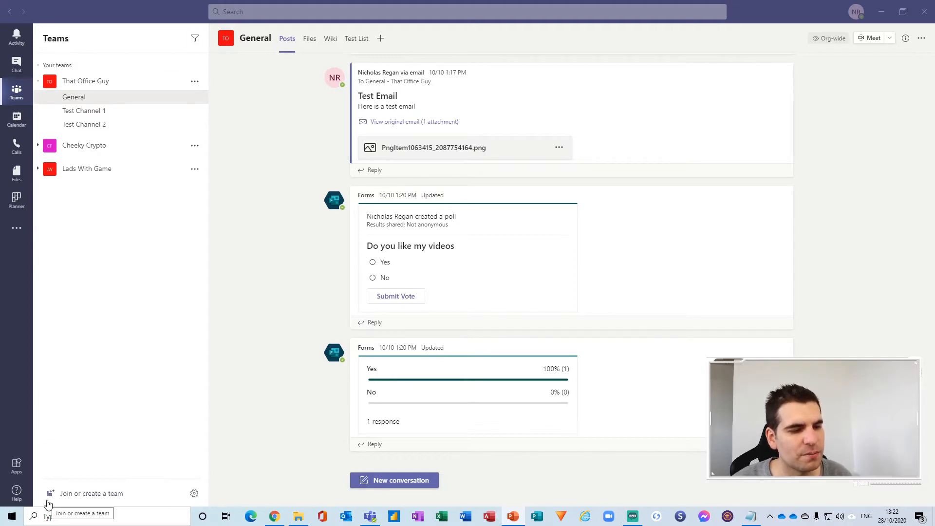
pyautogui.click(93, 495)
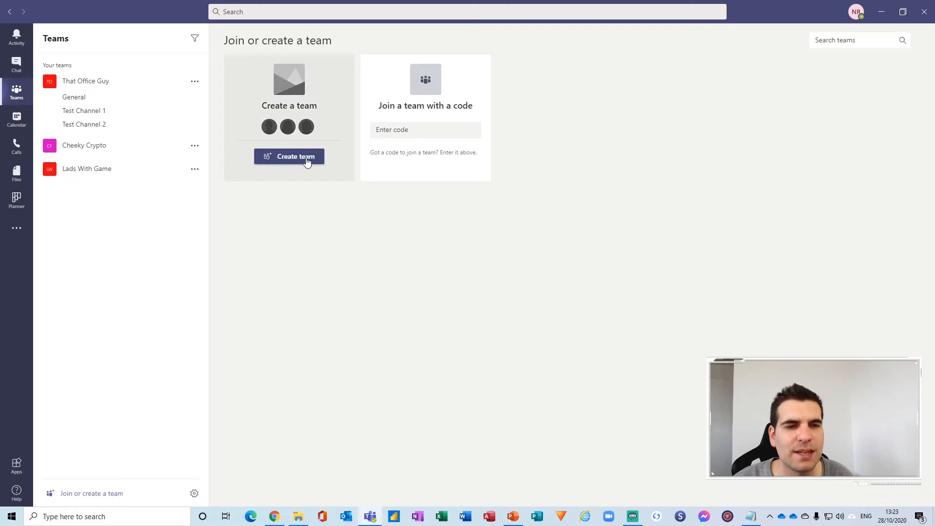
# Start a new team and, after browsing the templates, build it From scratch.
pyautogui.click(269, 158)
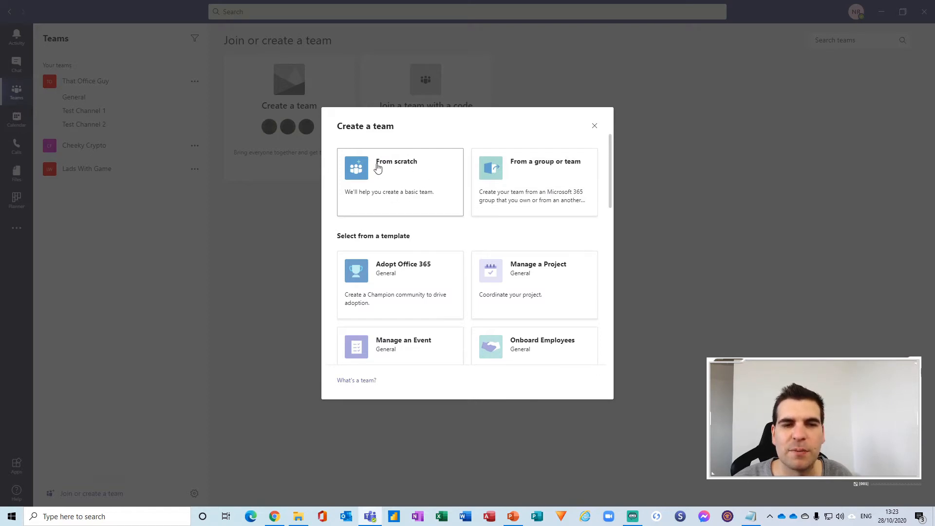
pyautogui.scroll(-8, 470, 266)
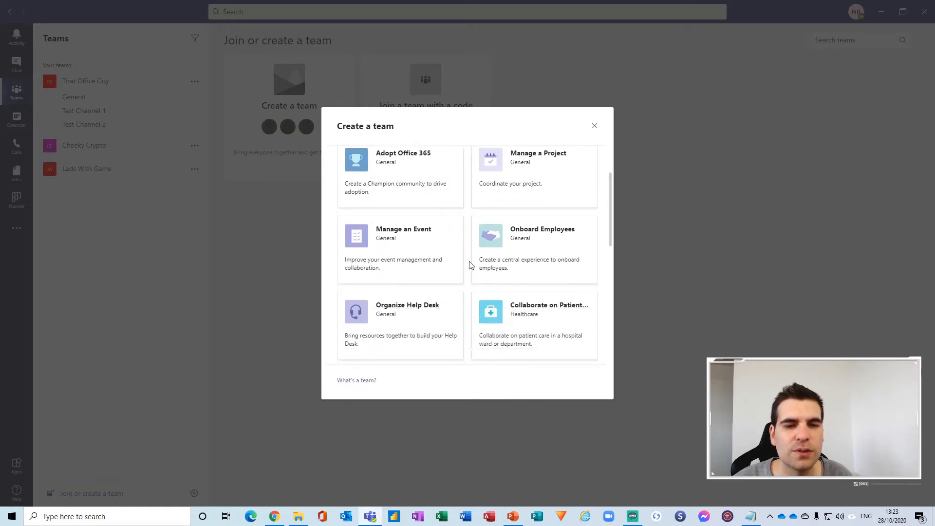
pyautogui.scroll(8, 470, 265)
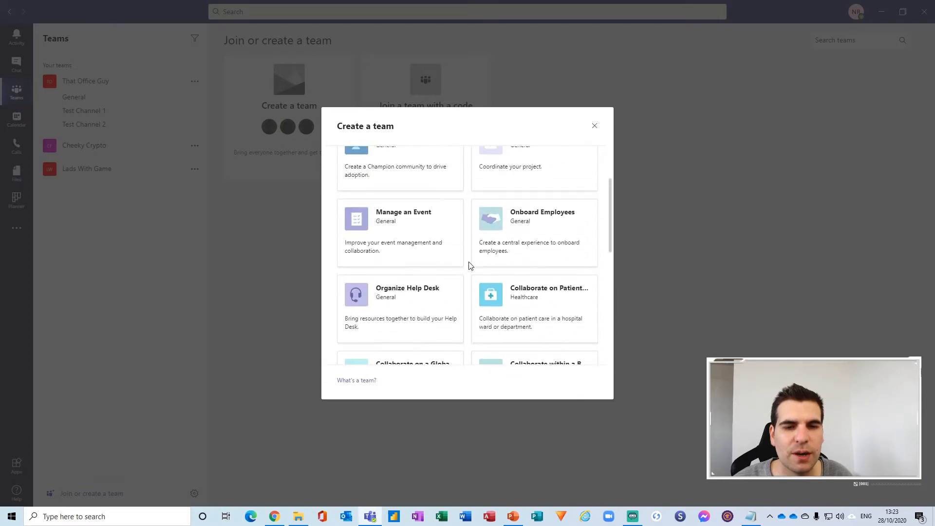
pyautogui.scroll(1, 471, 265)
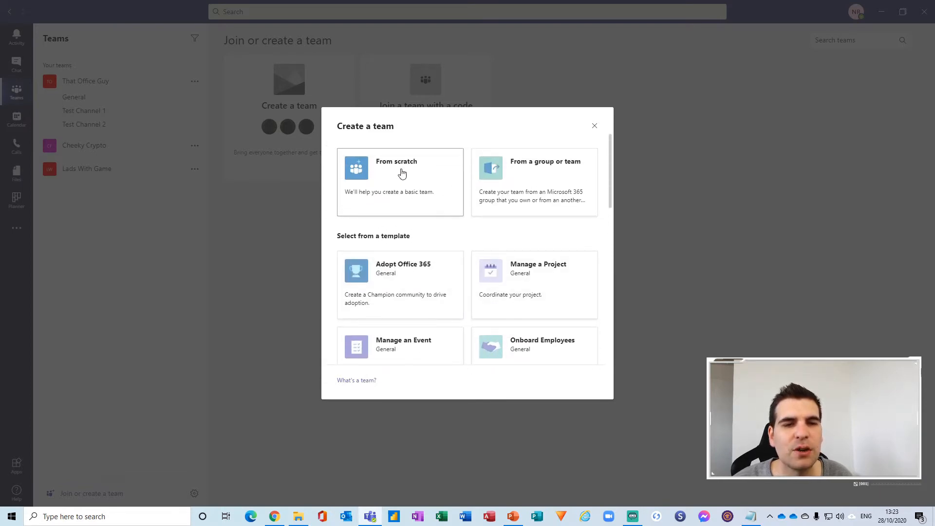
pyautogui.click(358, 174)
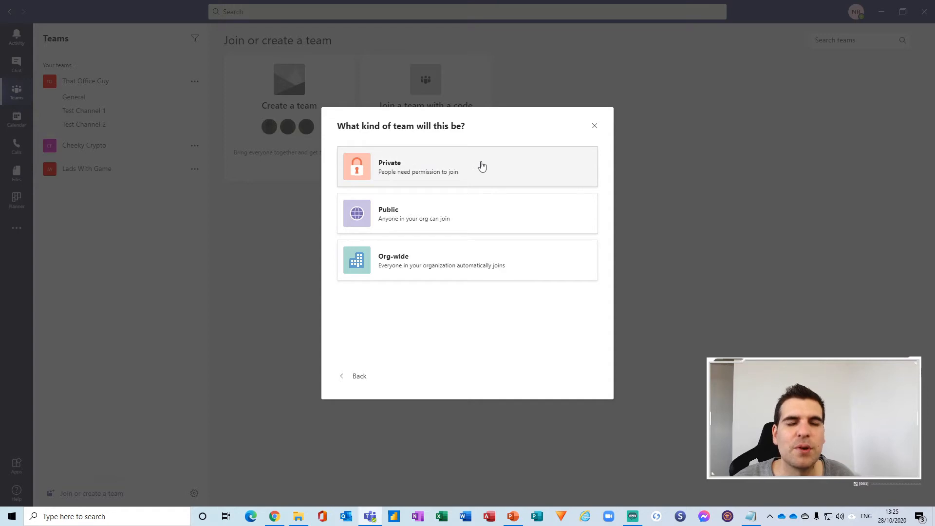
# Choose Private as the new team's type.
pyautogui.click(366, 175)
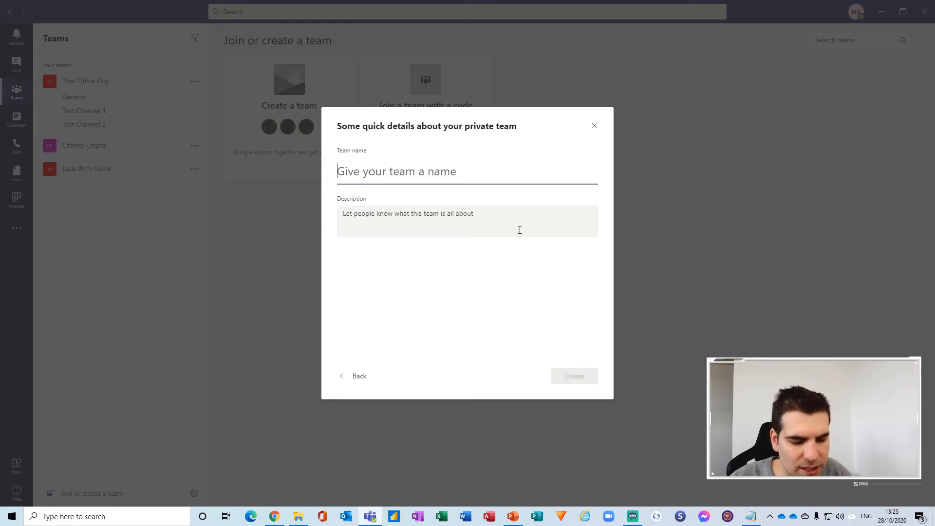
# Name the team 'Test Teams Training' with description 'Test training' and create it.
pyautogui.write('Te')
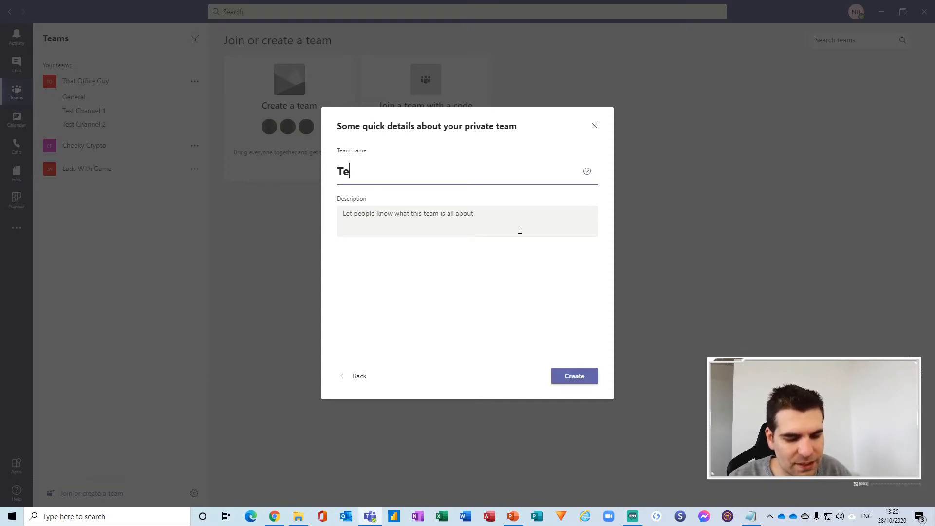
pyautogui.write('st Te')
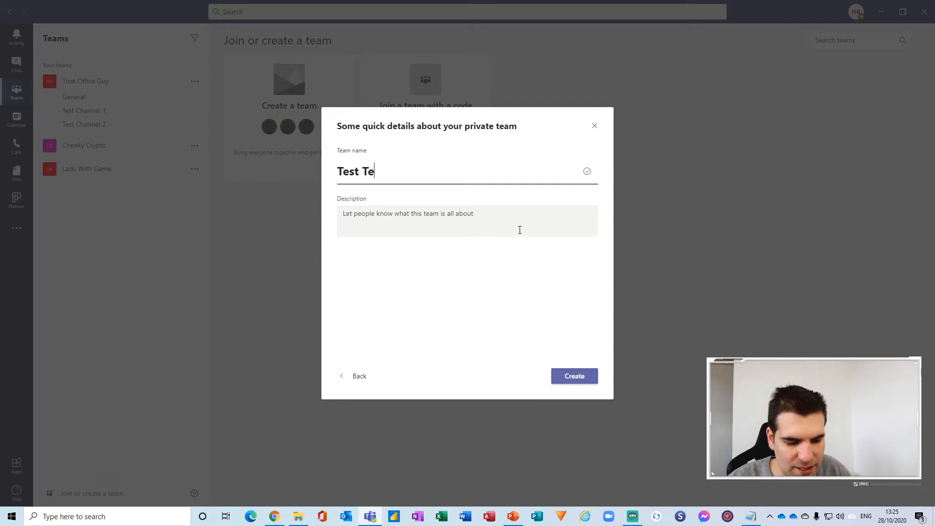
pyautogui.write('ams Training')
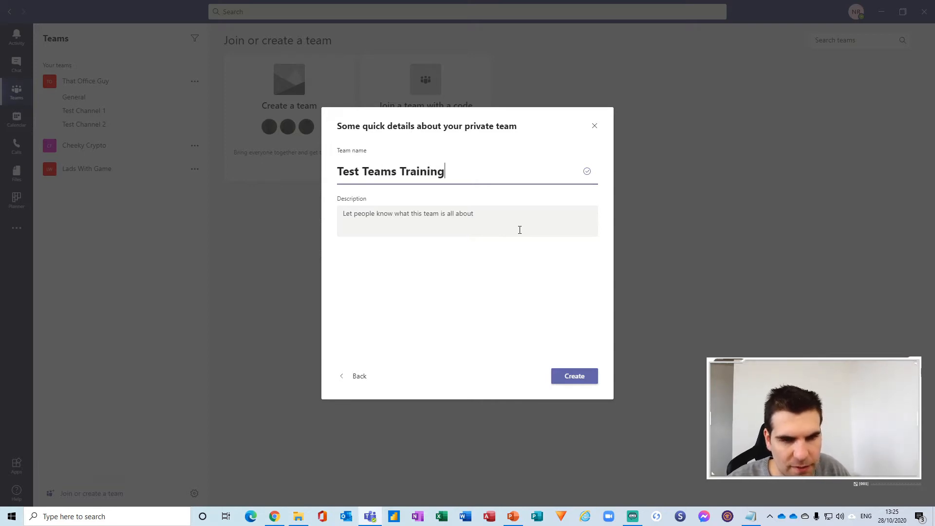
pyautogui.click(362, 216)
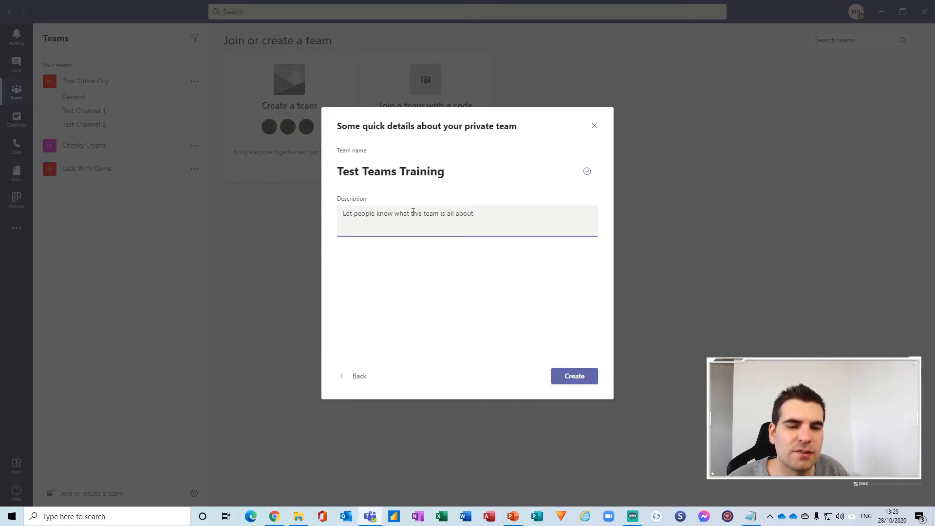
pyautogui.write('Test training')
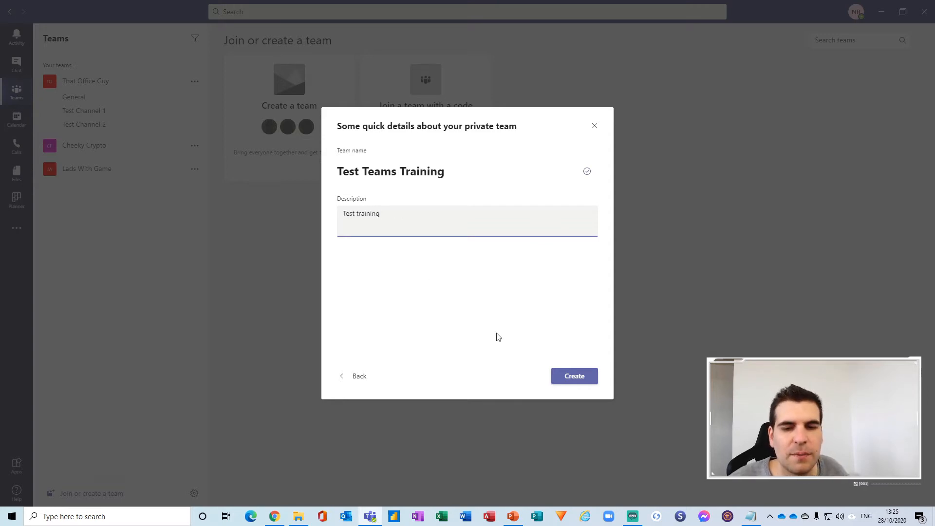
pyautogui.click(575, 377)
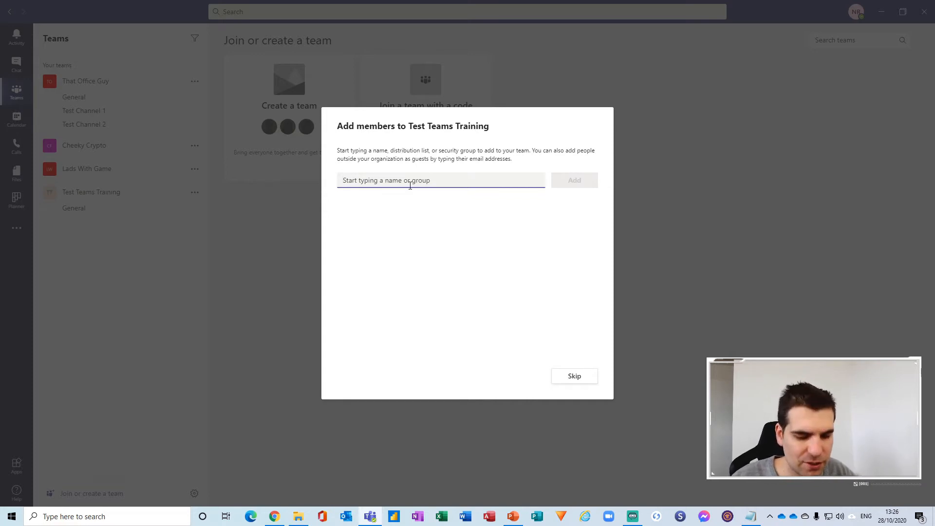
# Add the colleague found by searching 'ch' to the team, keeping the Member role.
pyautogui.write('chr')
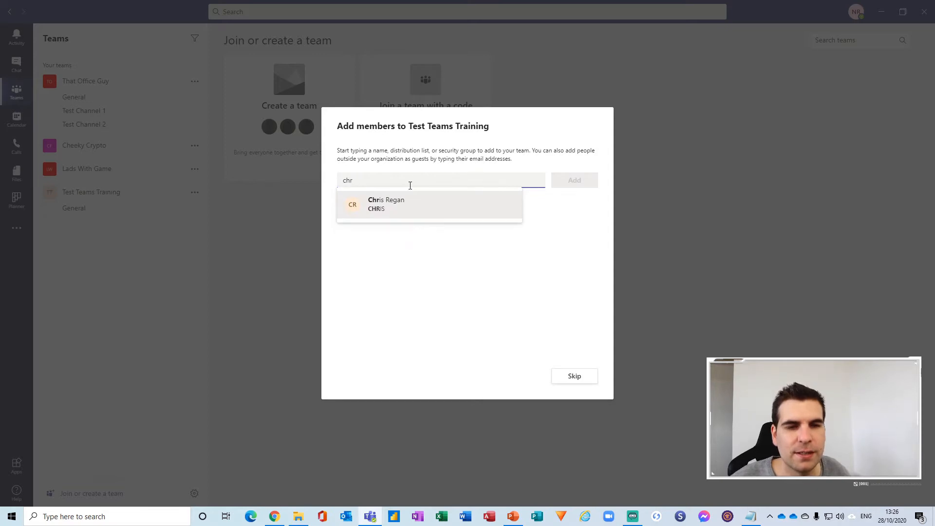
pyautogui.click(412, 212)
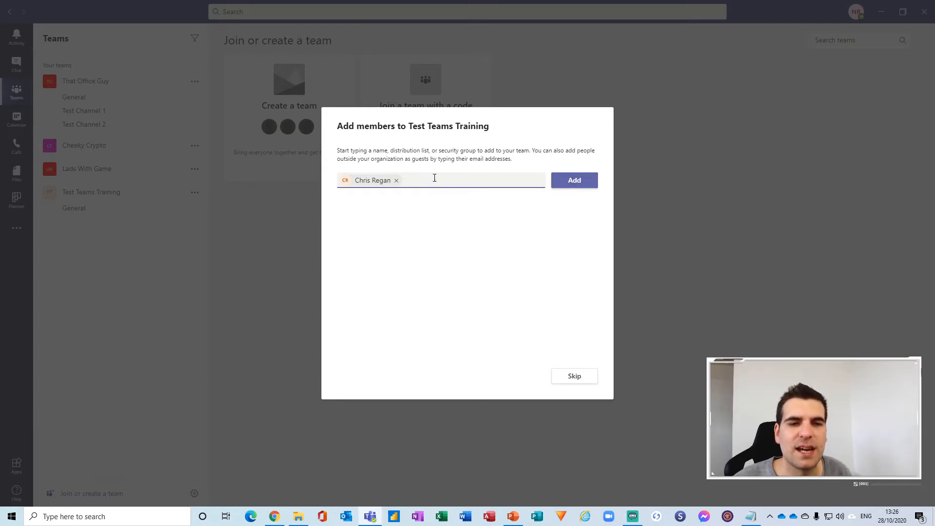
pyautogui.click(564, 184)
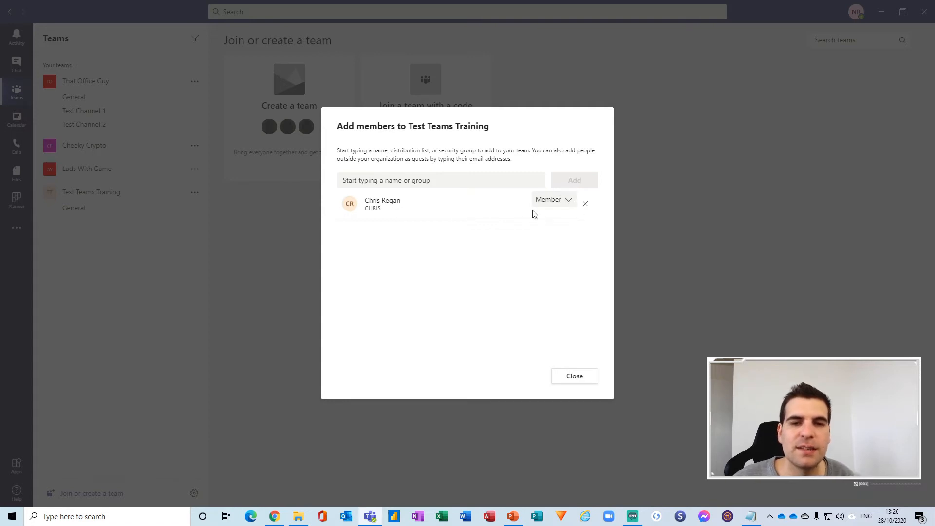
pyautogui.click(569, 201)
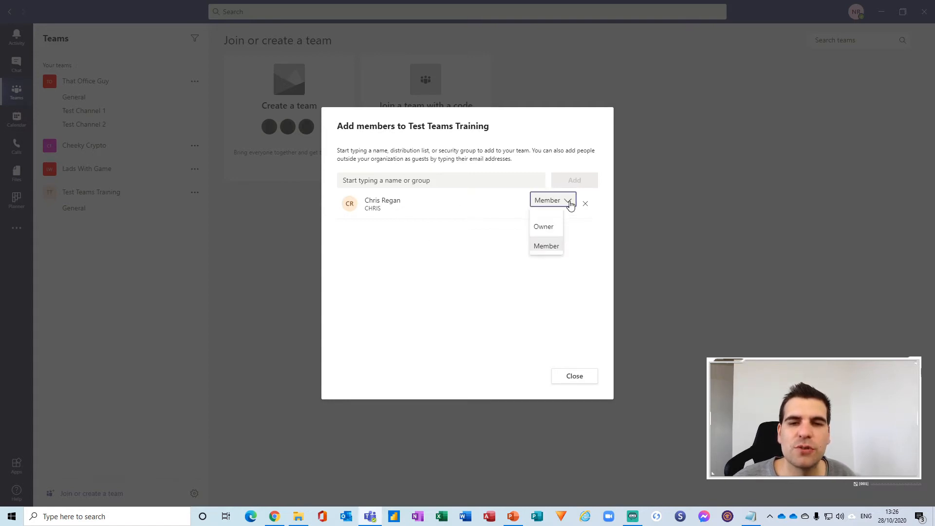
pyautogui.click(545, 247)
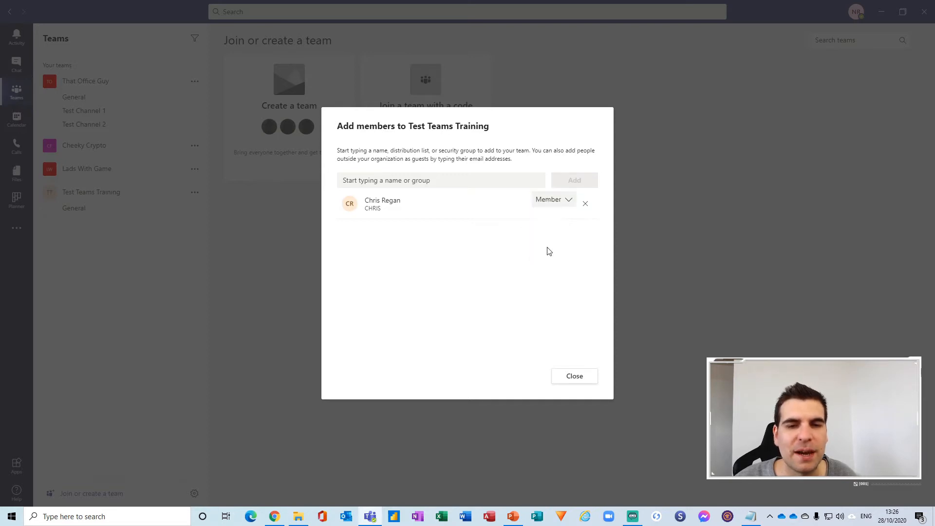
# Close the Add members dialog and open the Test Teams Training options menu.
pyautogui.click(575, 377)
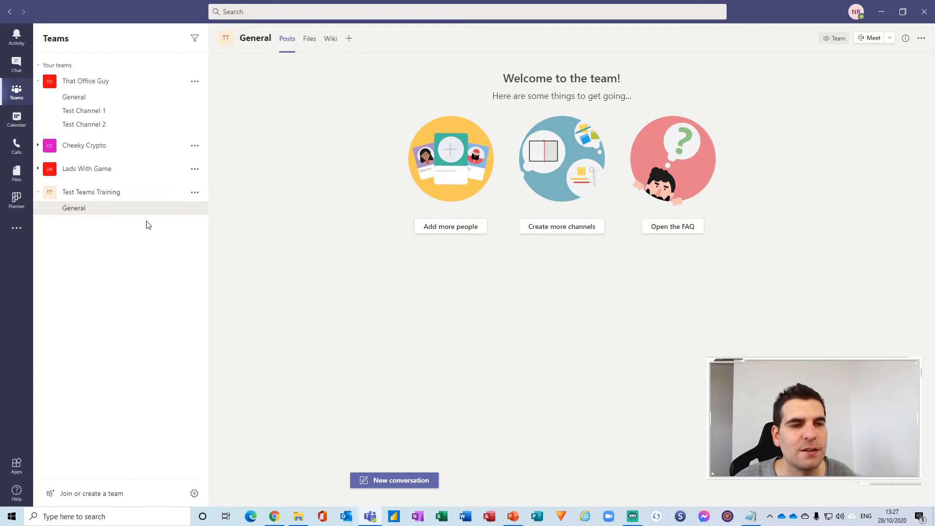
pyautogui.click(195, 194)
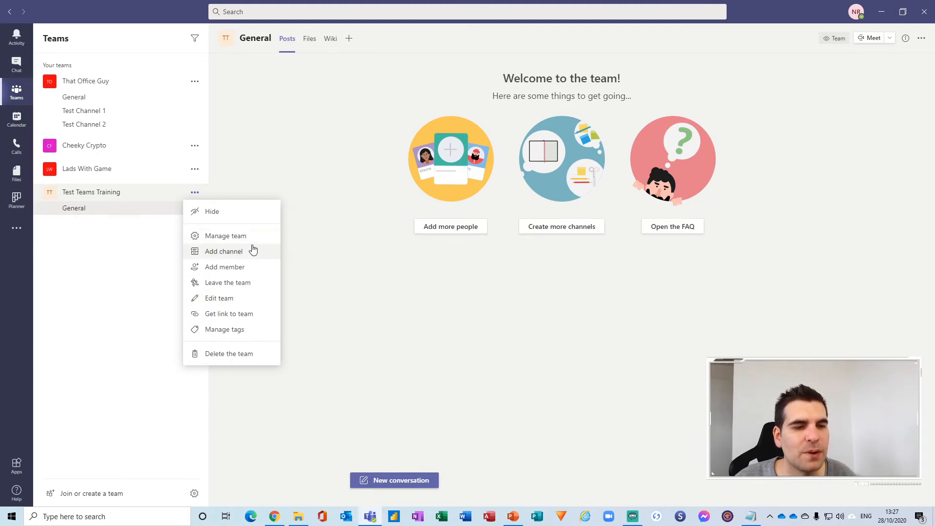
# Choose Add member from the Test Teams Training menu.
pyautogui.click(227, 271)
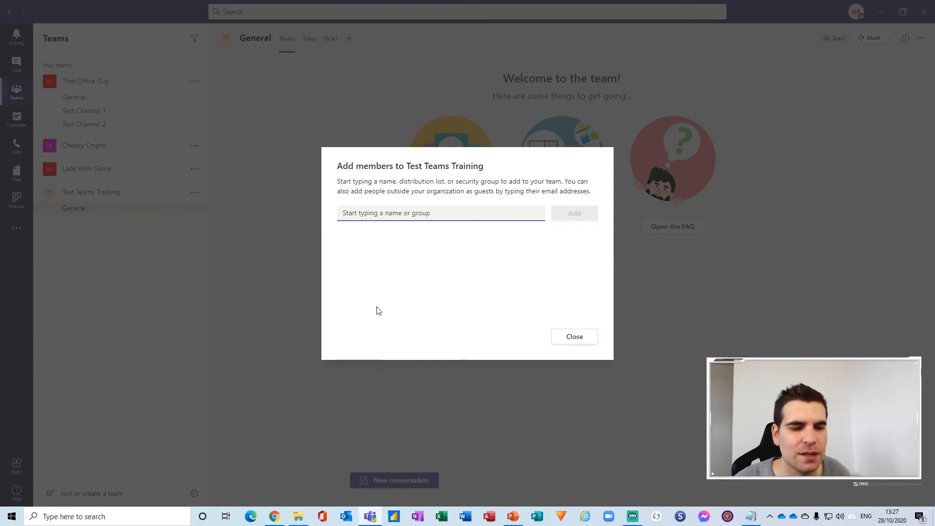
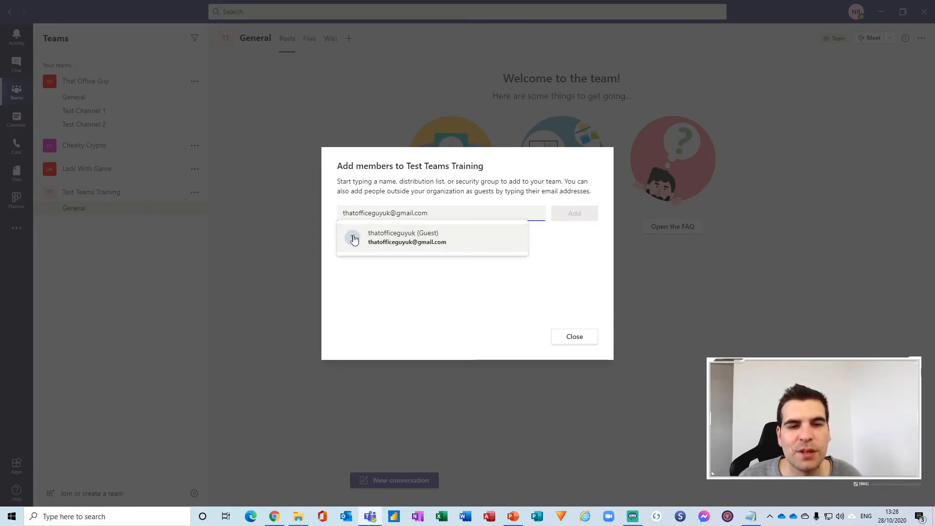
# Add the outside guest by their e-mail address as a Guest, then close the dialog.
pyautogui.click(415, 241)
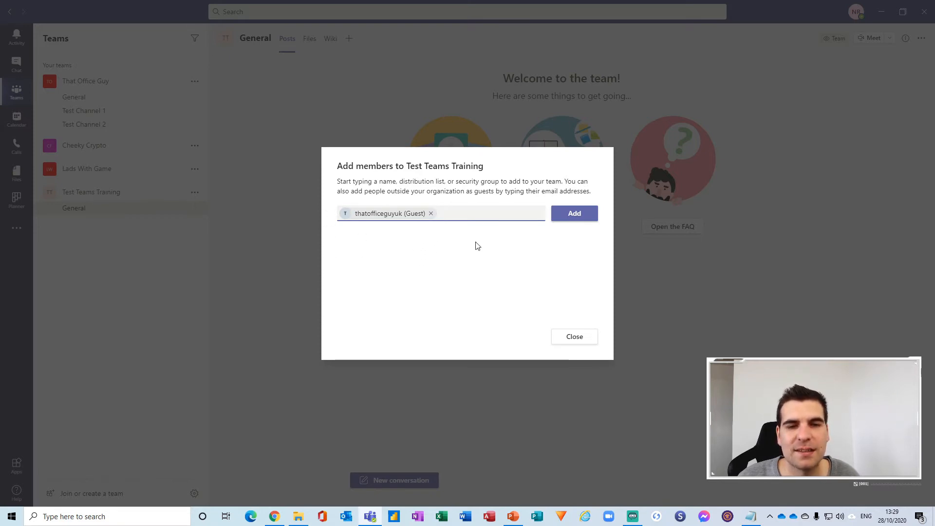
pyautogui.click(574, 214)
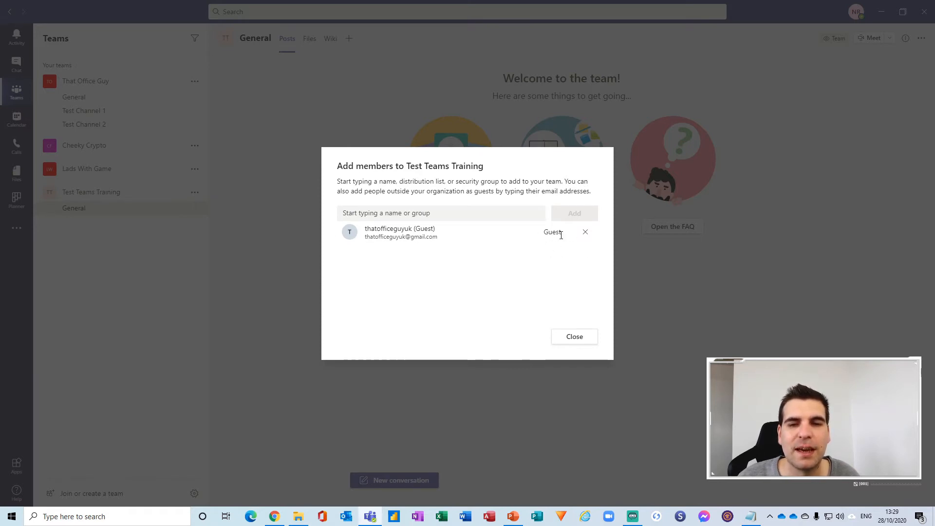
pyautogui.click(589, 340)
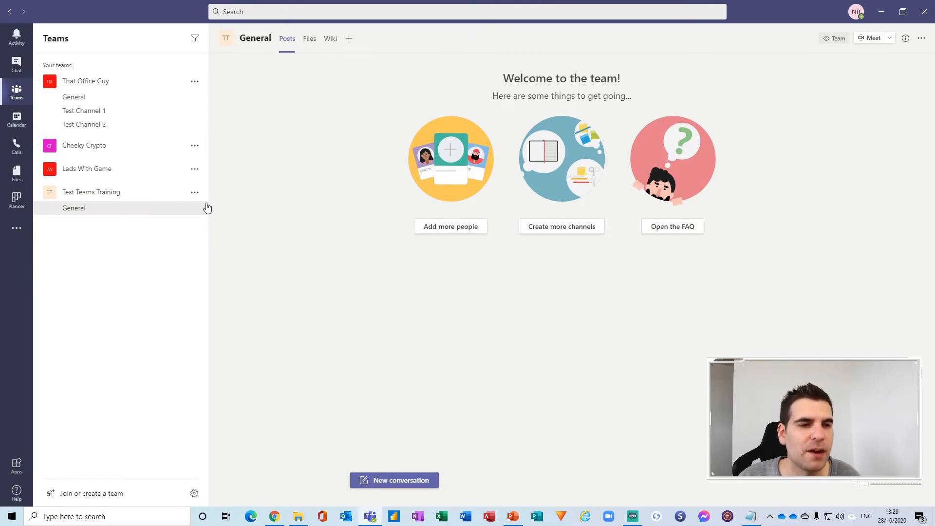
# Open Manage team for Test Teams Training.
pyautogui.click(195, 194)
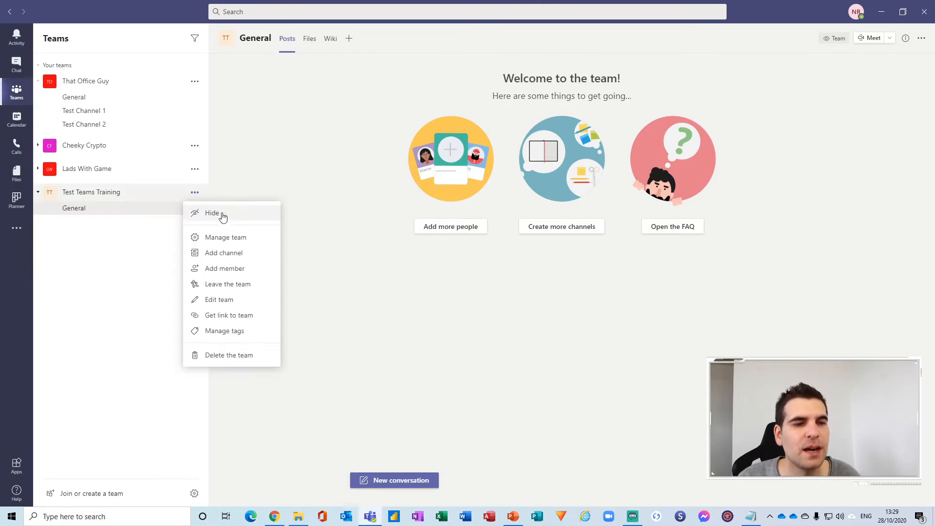
pyautogui.click(233, 238)
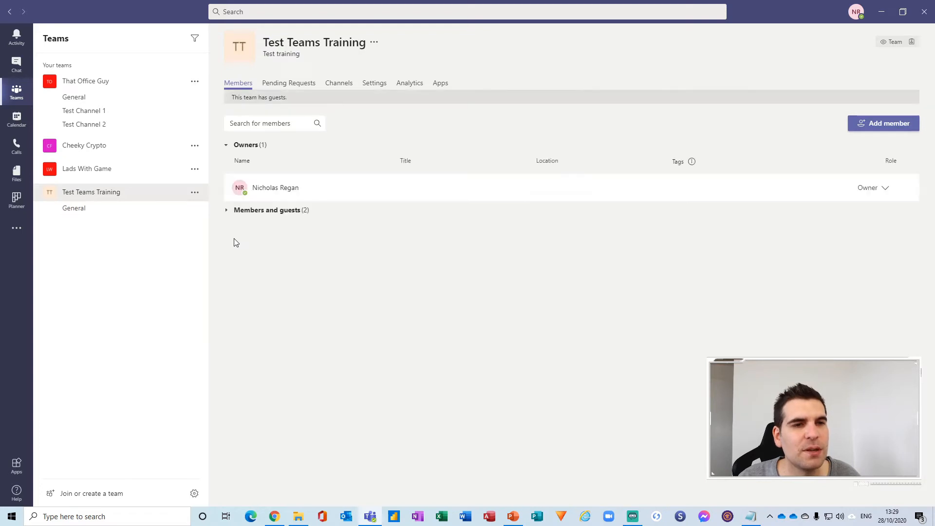
# Expand Members and guests, glance at the Channels and Settings tabs, then return to Members.
pyautogui.click(227, 212)
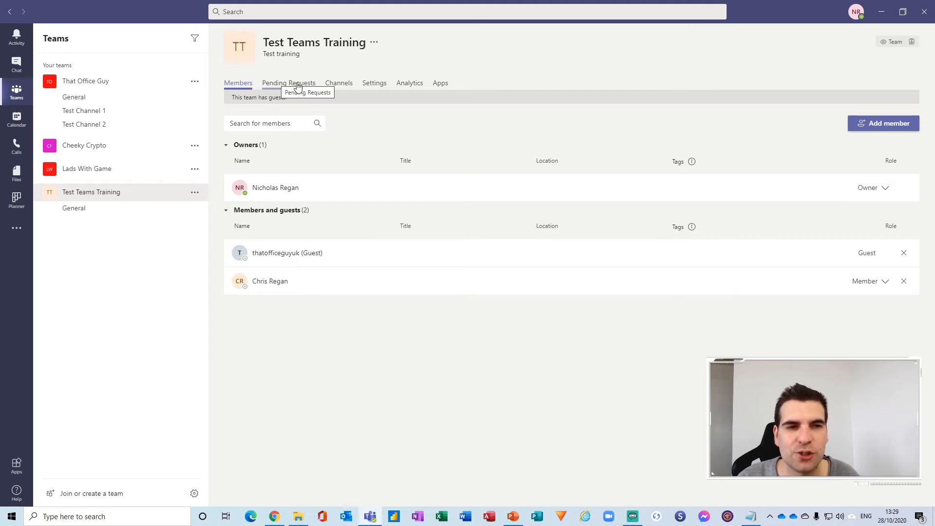
pyautogui.click(341, 84)
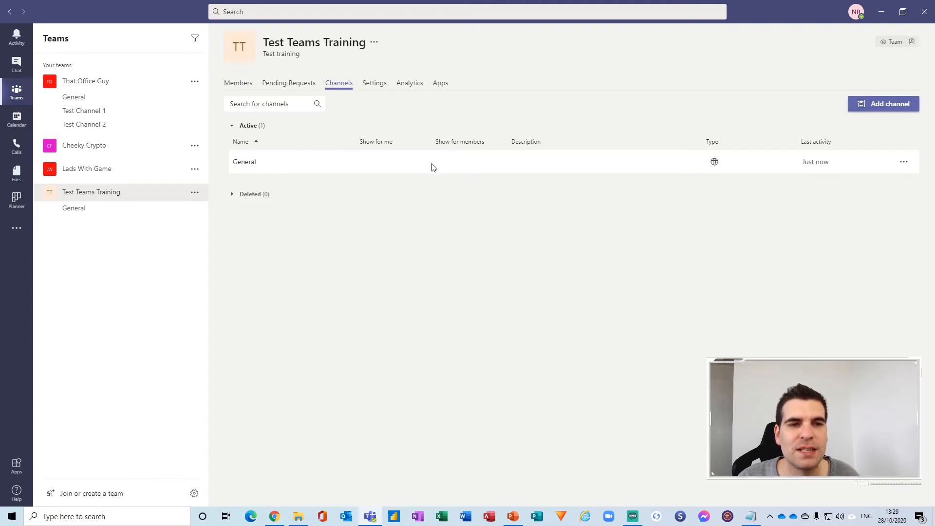
pyautogui.click(376, 84)
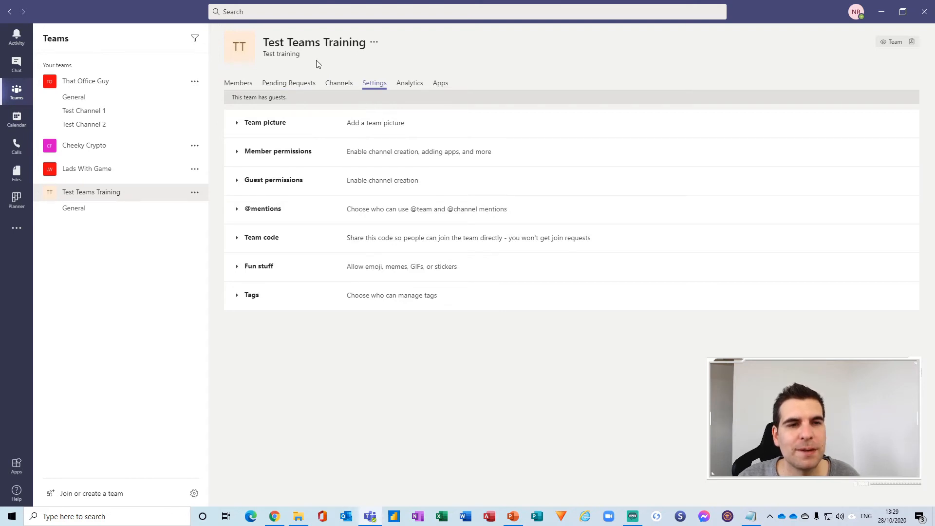
pyautogui.click(242, 83)
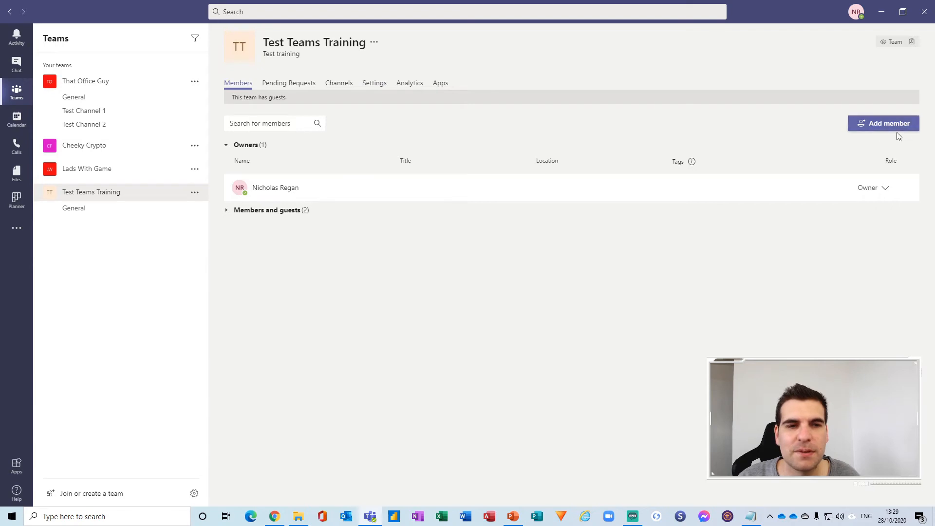
# Check the second member's role options unchanged, browse Pending Requests and Channels, then open Settings.
pyautogui.moveTo(692, 161)
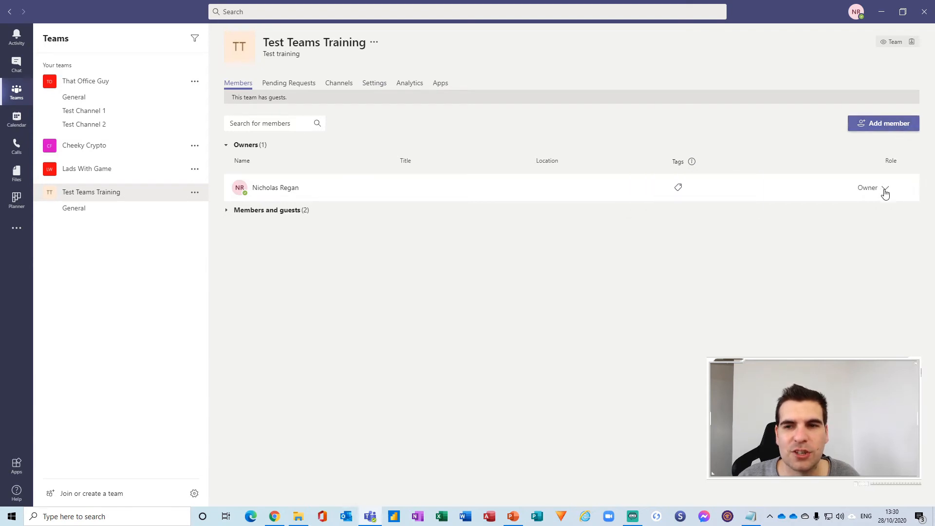
pyautogui.click(227, 211)
pyautogui.click(885, 282)
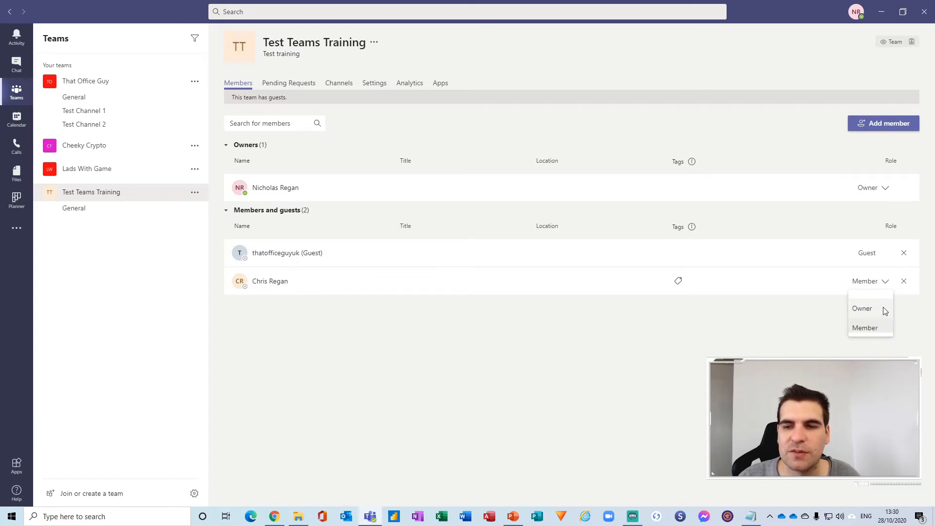
pyautogui.click(926, 300)
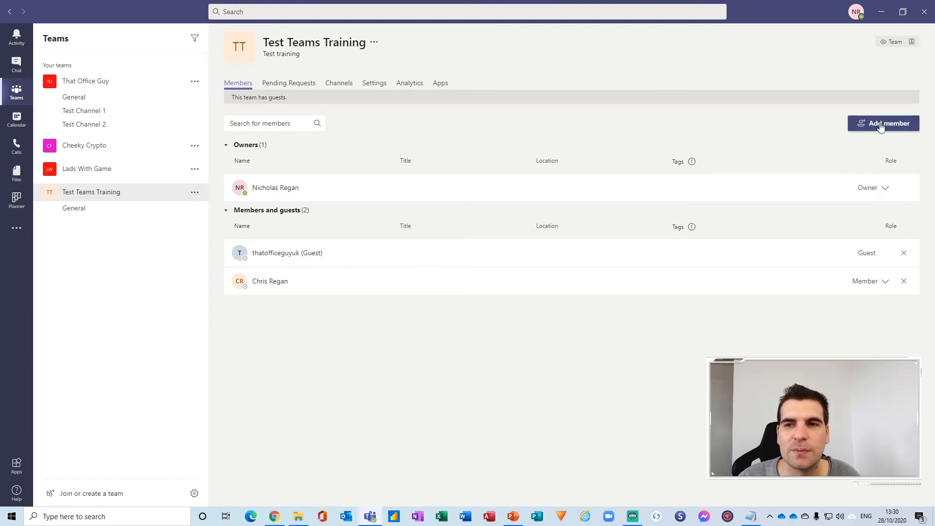
pyautogui.click(302, 83)
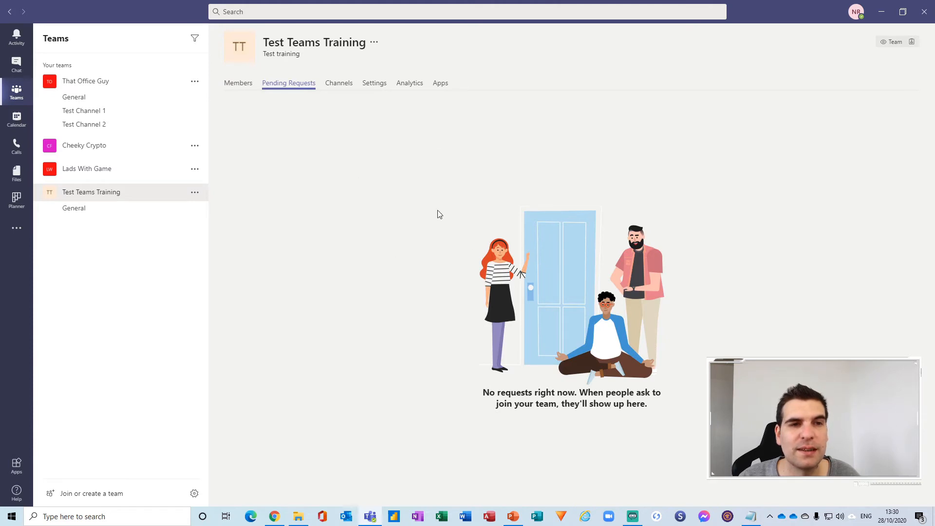
pyautogui.click(343, 90)
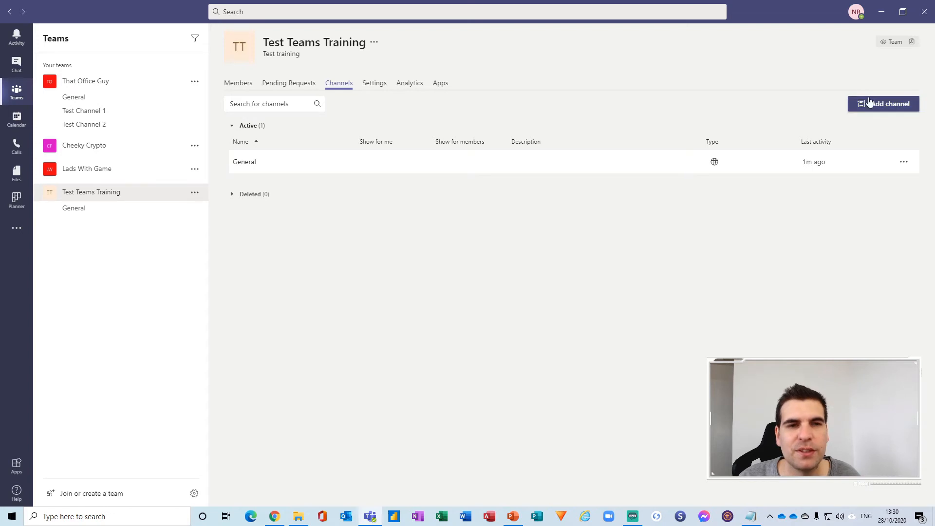
pyautogui.click(369, 90)
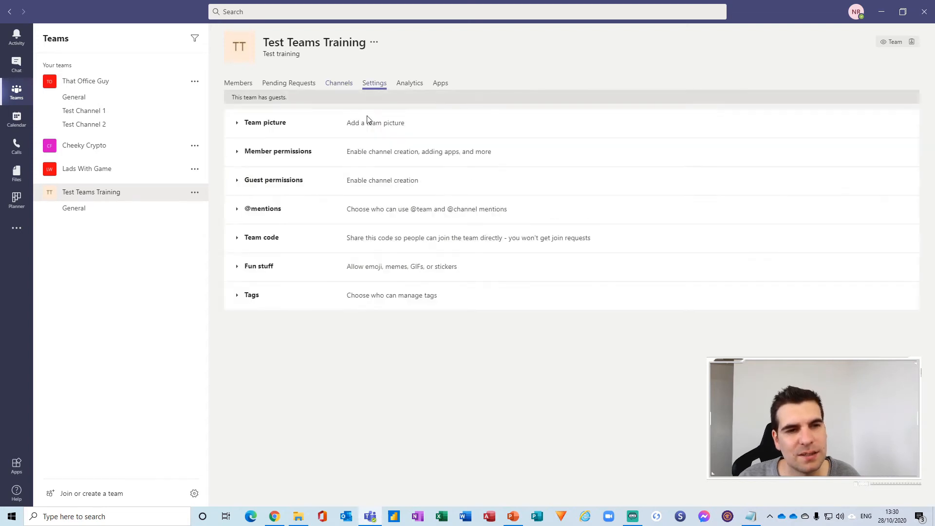
# Remove members' rights to delete/restore channels, create private channels, and create/update channels.
pyautogui.click(238, 126)
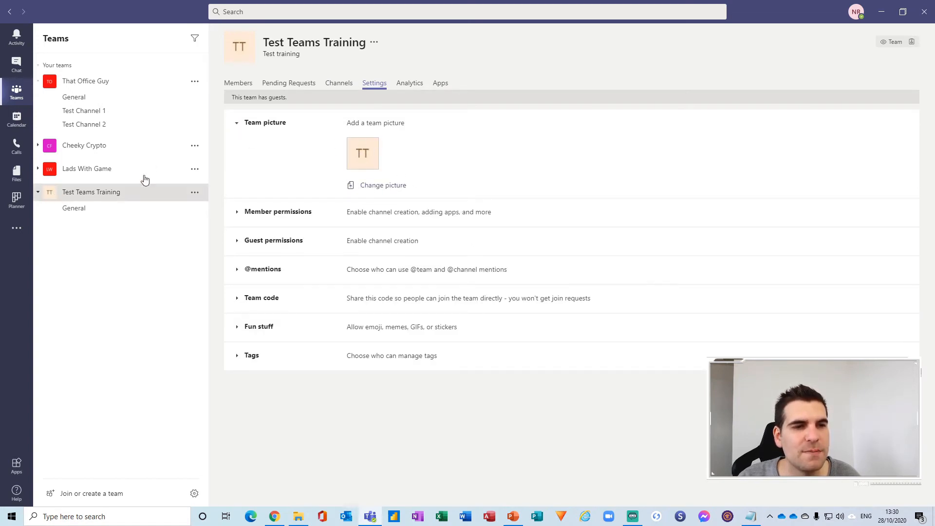
pyautogui.click(239, 126)
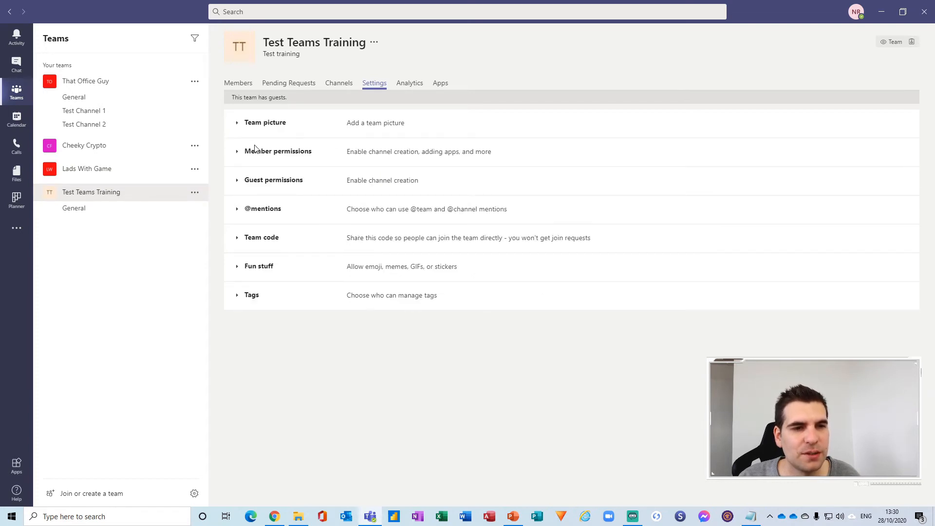
pyautogui.click(240, 156)
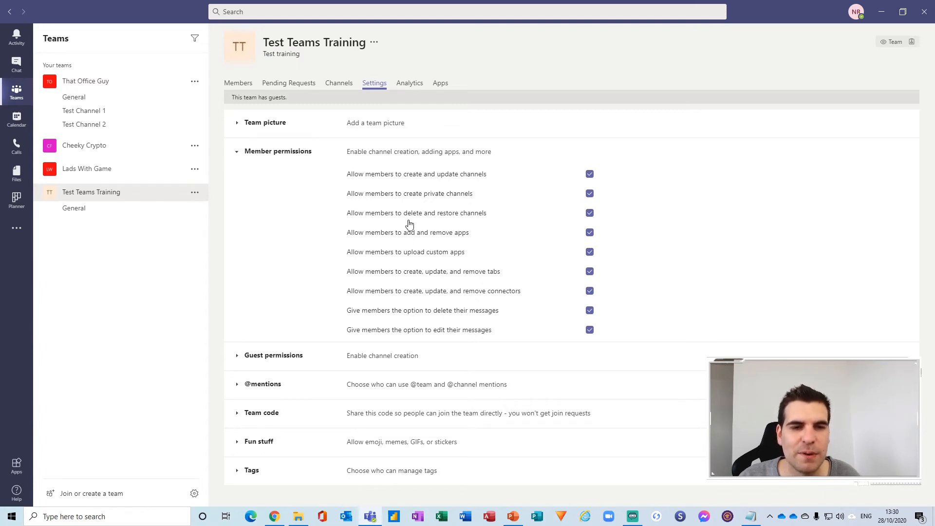
pyautogui.click(588, 215)
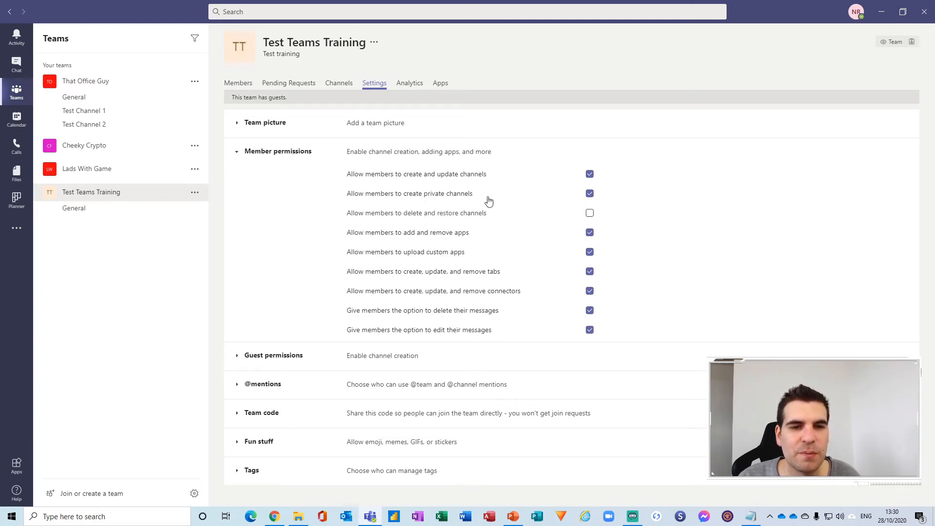
pyautogui.click(590, 195)
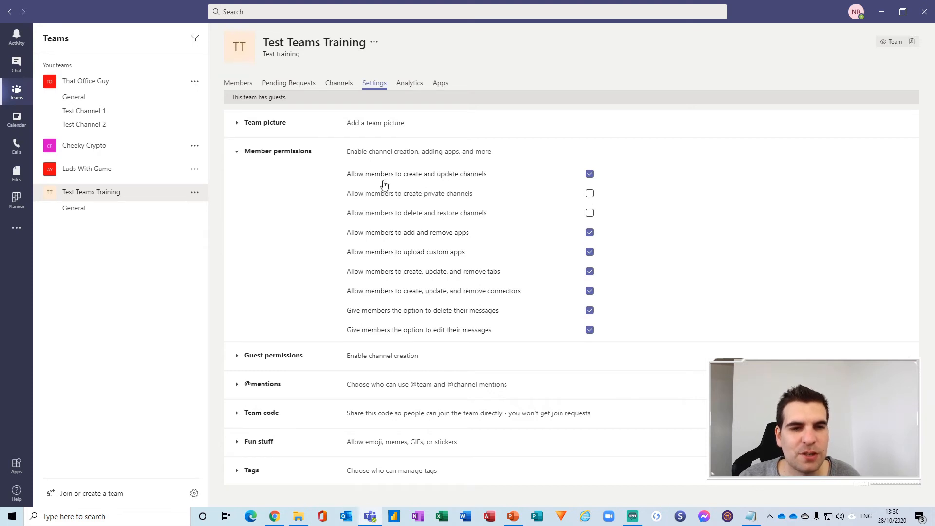
pyautogui.click(590, 174)
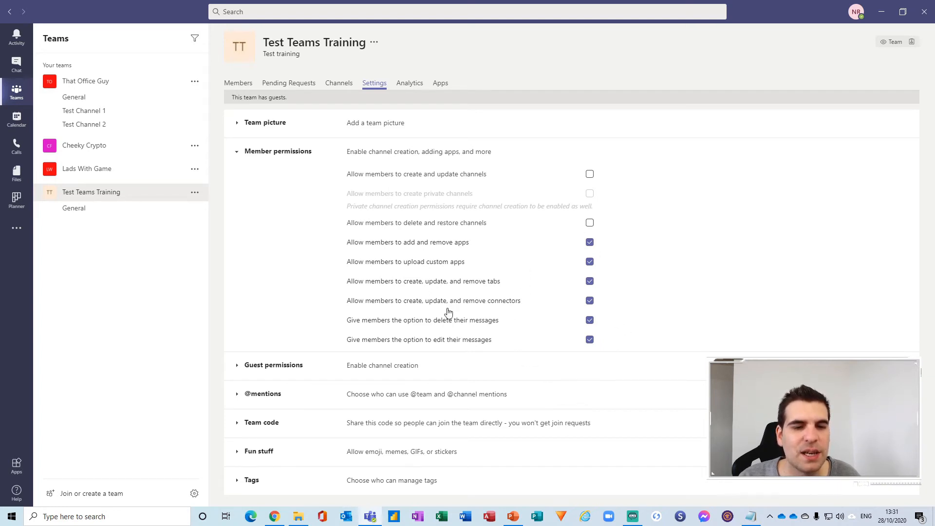
pyautogui.click(237, 153)
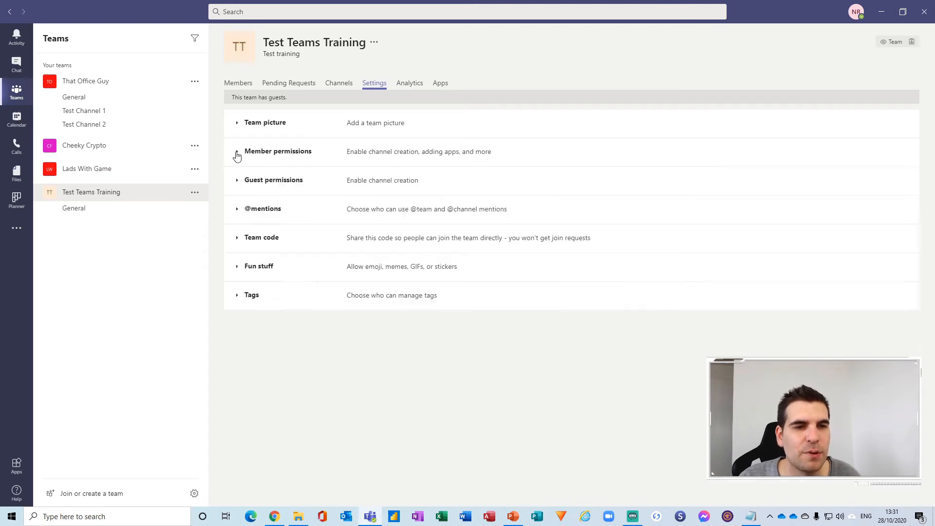
pyautogui.click(239, 184)
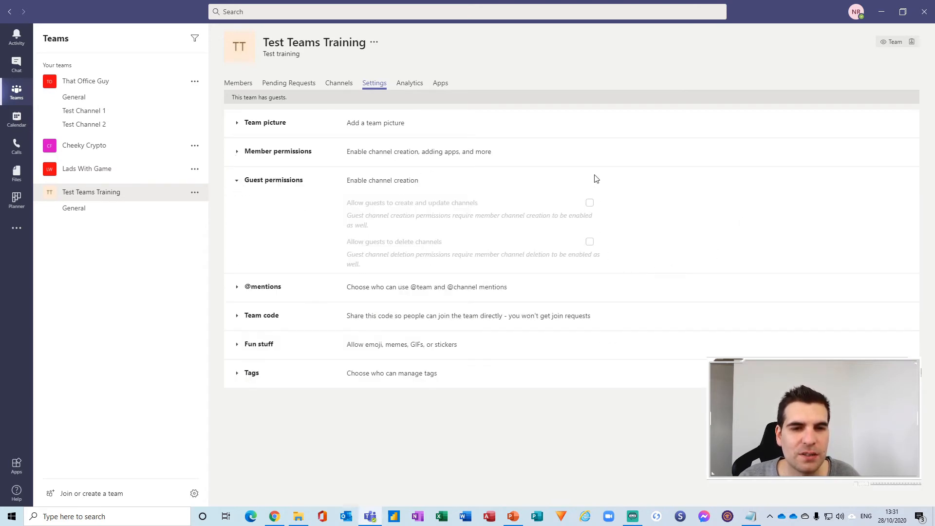
pyautogui.click(237, 185)
pyautogui.click(234, 212)
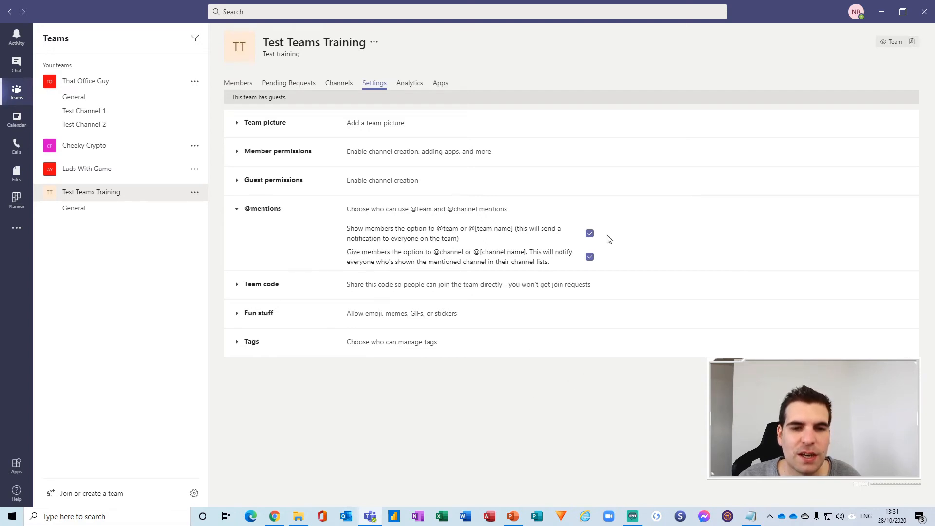
pyautogui.click(236, 210)
pyautogui.click(251, 242)
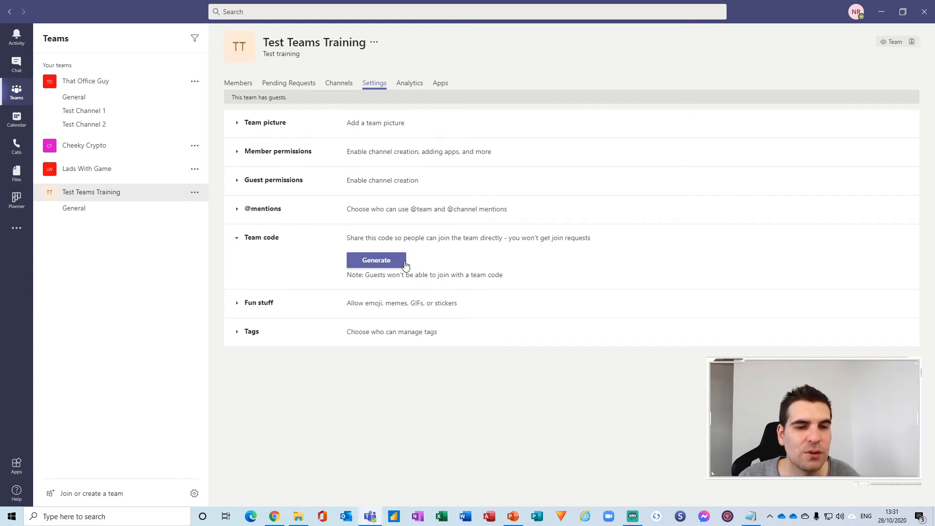
pyautogui.click(237, 240)
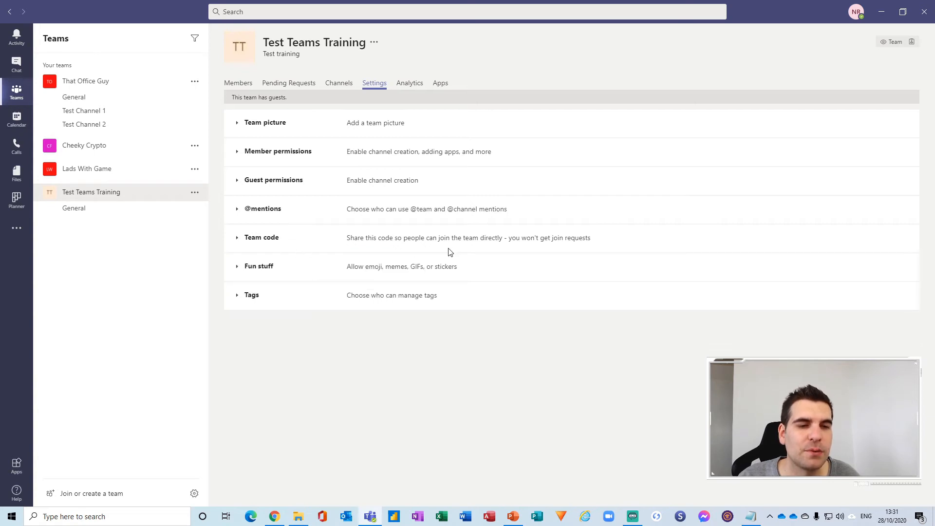
# Keep the Giphy content filter at Moderate in the Fun stuff settings.
pyautogui.click(238, 271)
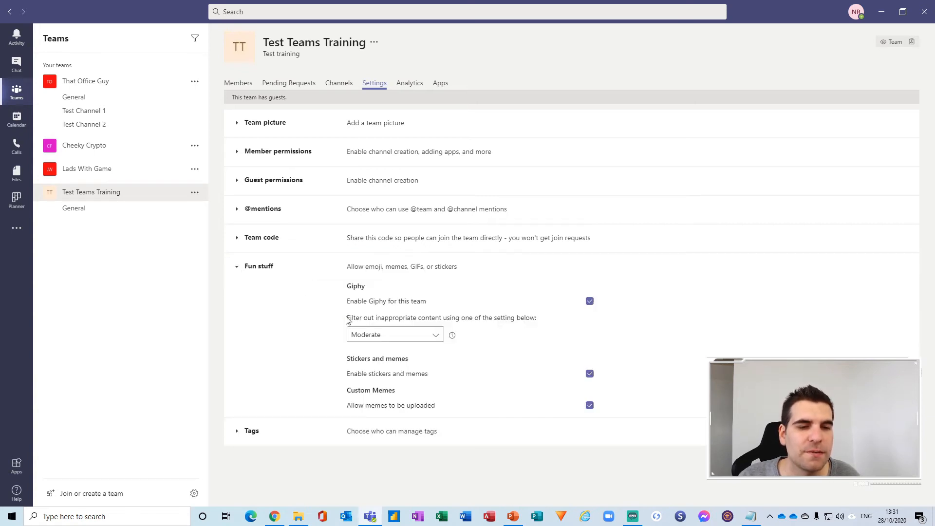
pyautogui.click(417, 335)
pyautogui.click(495, 350)
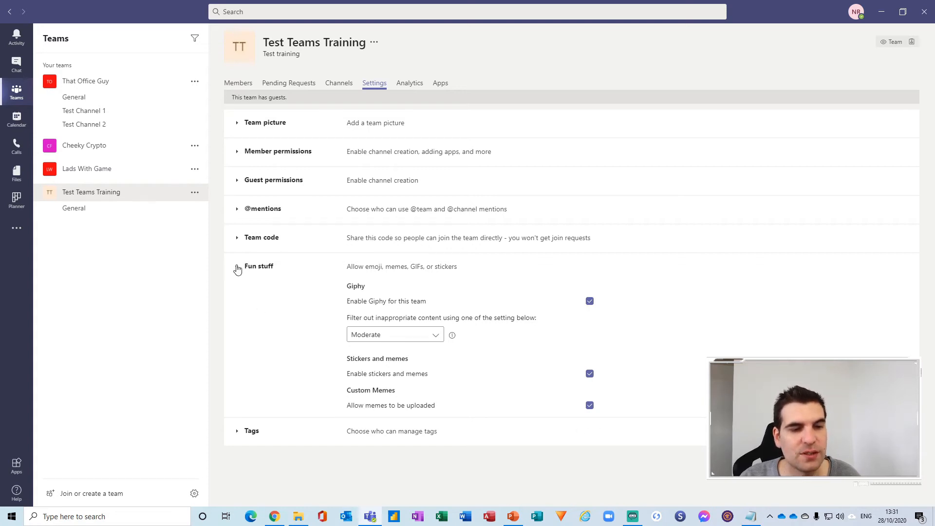
pyautogui.click(238, 269)
# Leave tags managed by Team owners and collapse the Tags section.
pyautogui.click(237, 301)
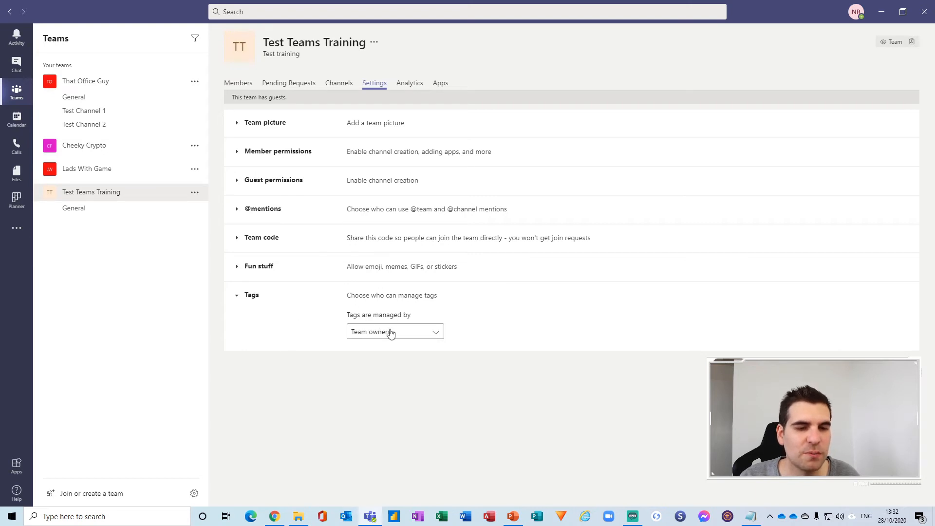
pyautogui.click(425, 337)
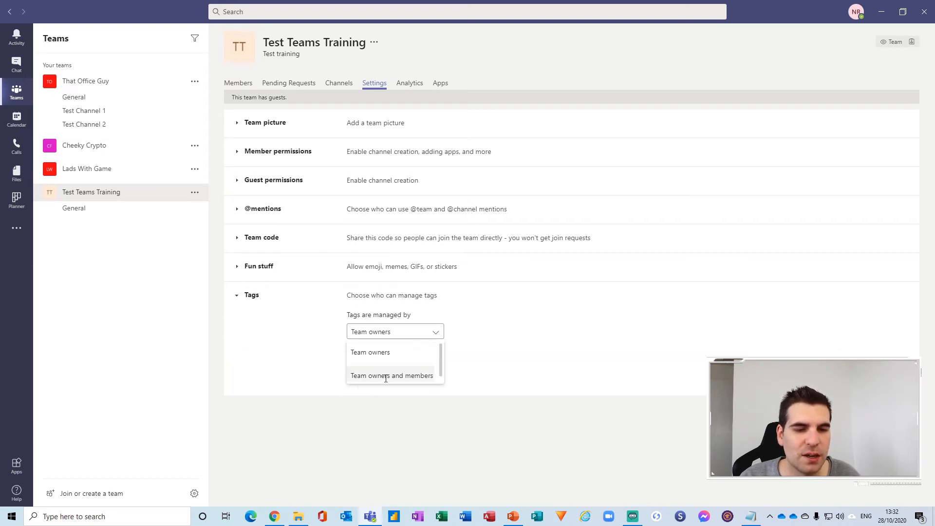
pyautogui.click(468, 329)
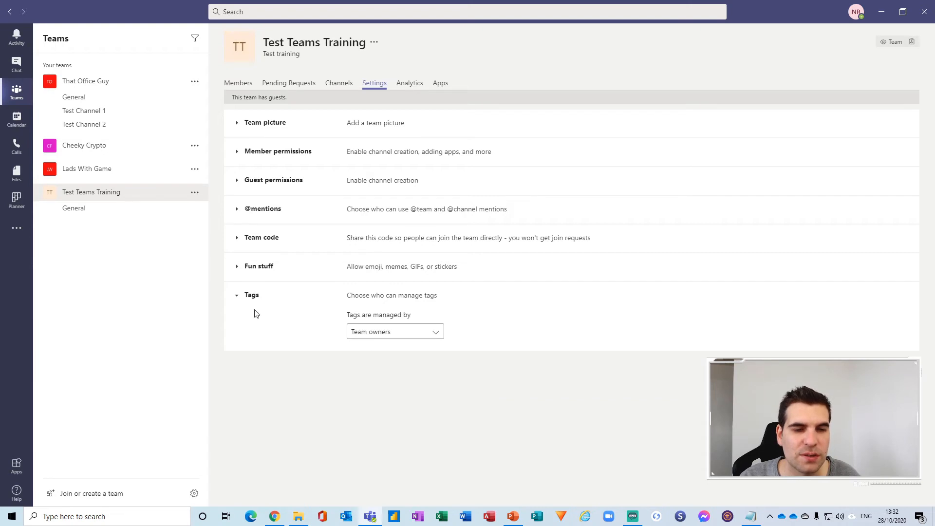
pyautogui.click(238, 298)
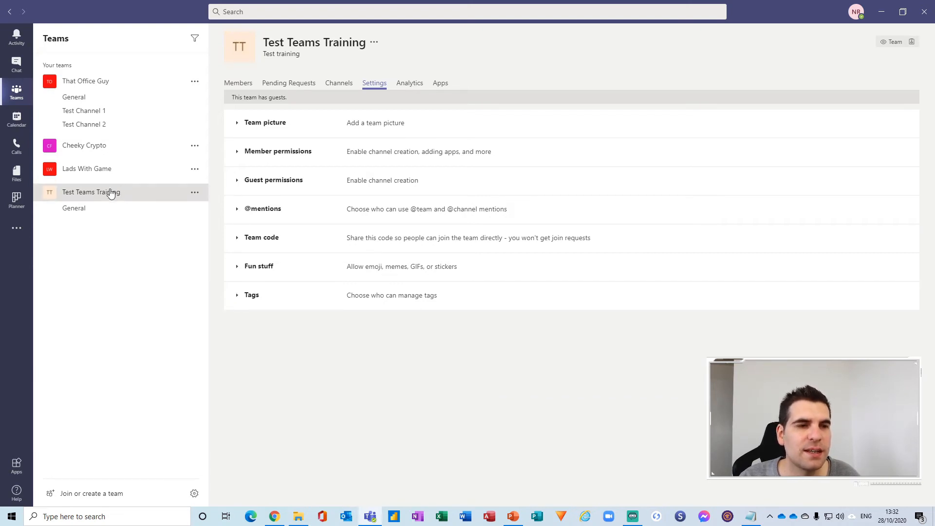
# Check the team's Analytics and Apps pages, then return to the General channel.
pyautogui.click(408, 85)
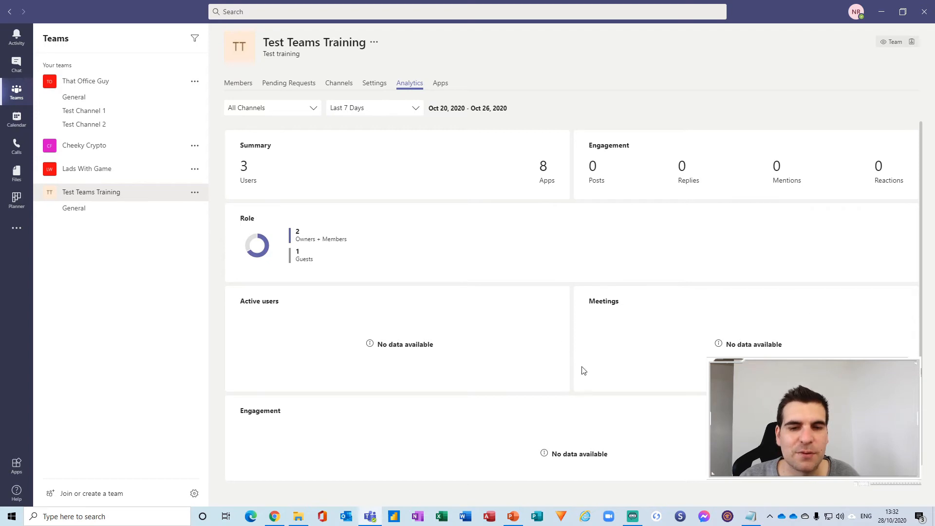
pyautogui.click(441, 84)
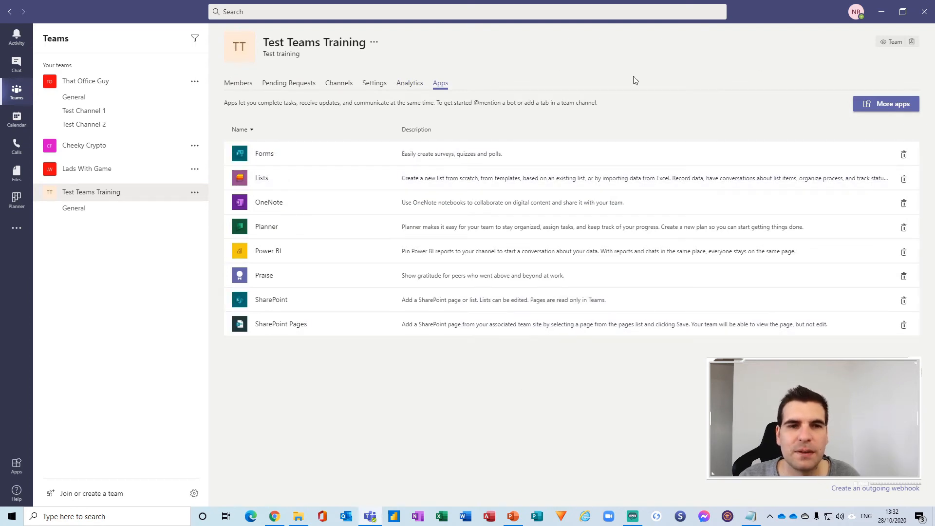
pyautogui.click(83, 210)
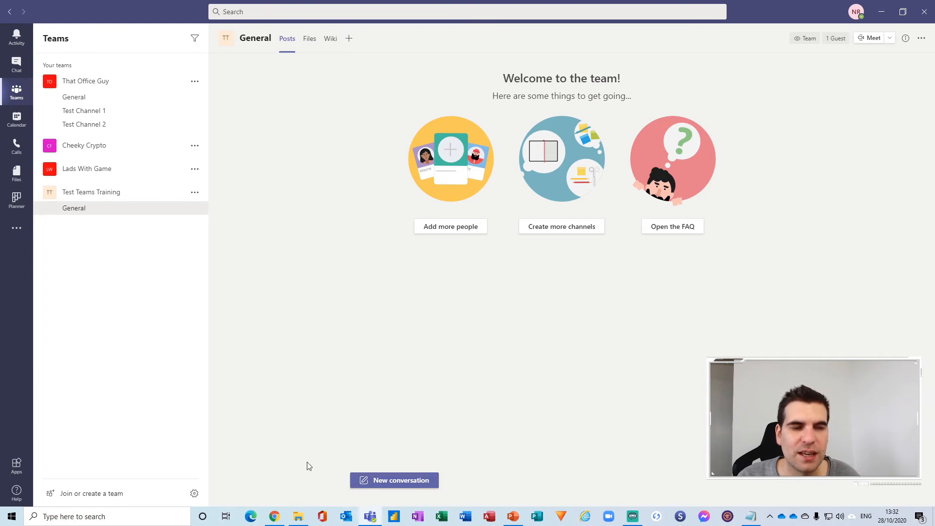
# Start a new post in General with formatting expanded, trying the Announcement type.
pyautogui.click(402, 482)
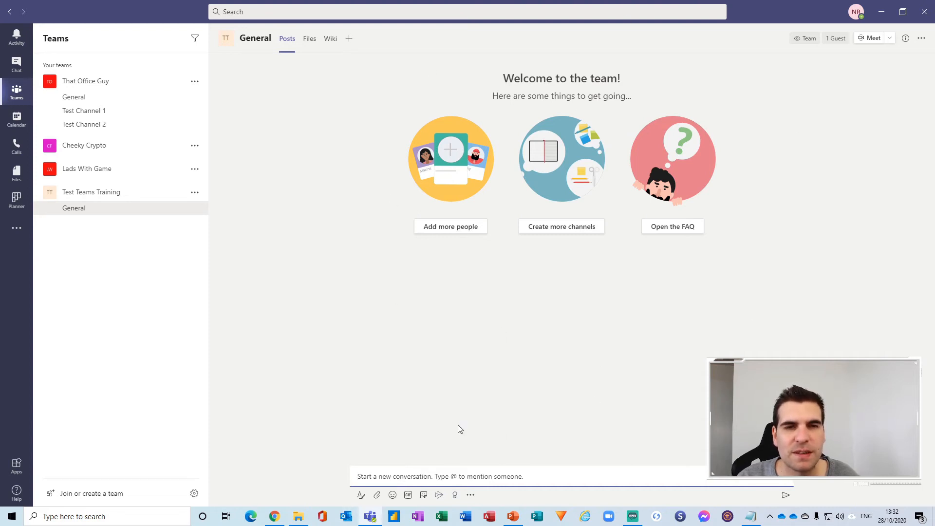
pyautogui.click(361, 496)
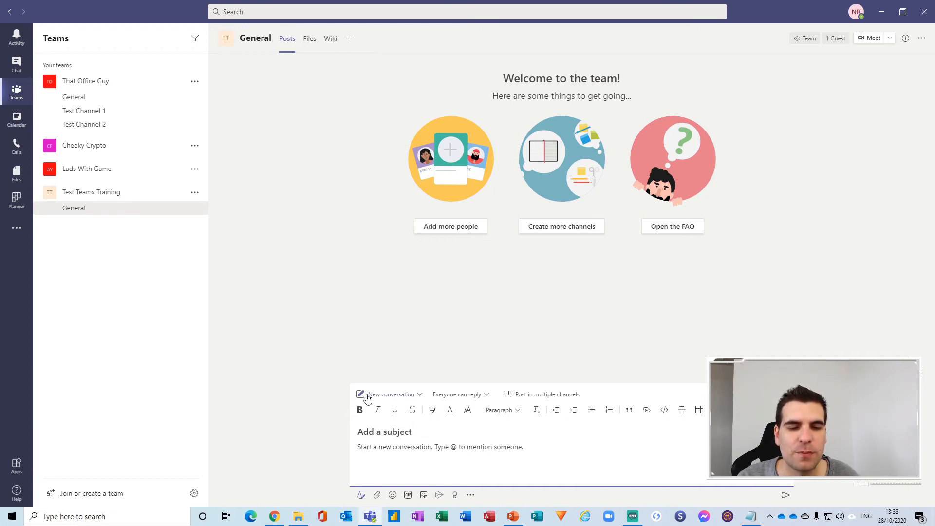
pyautogui.click(408, 395)
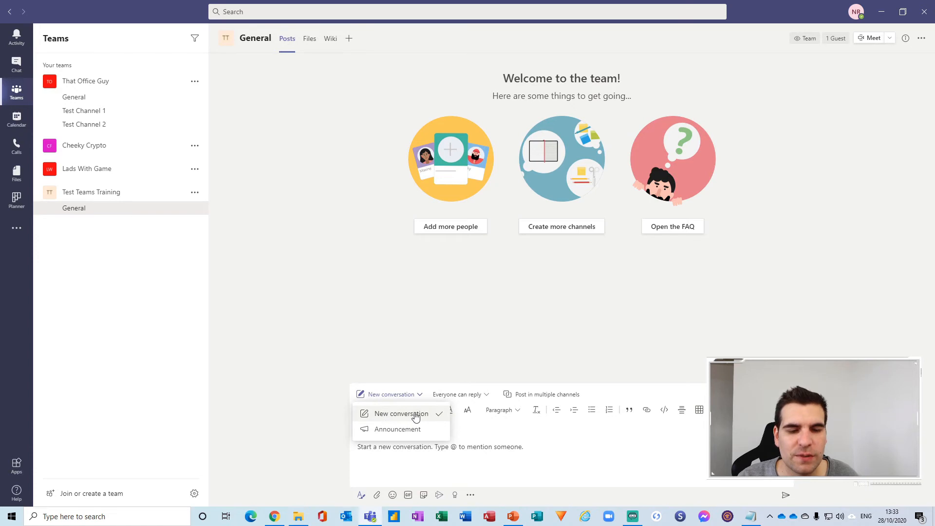
pyautogui.click(398, 429)
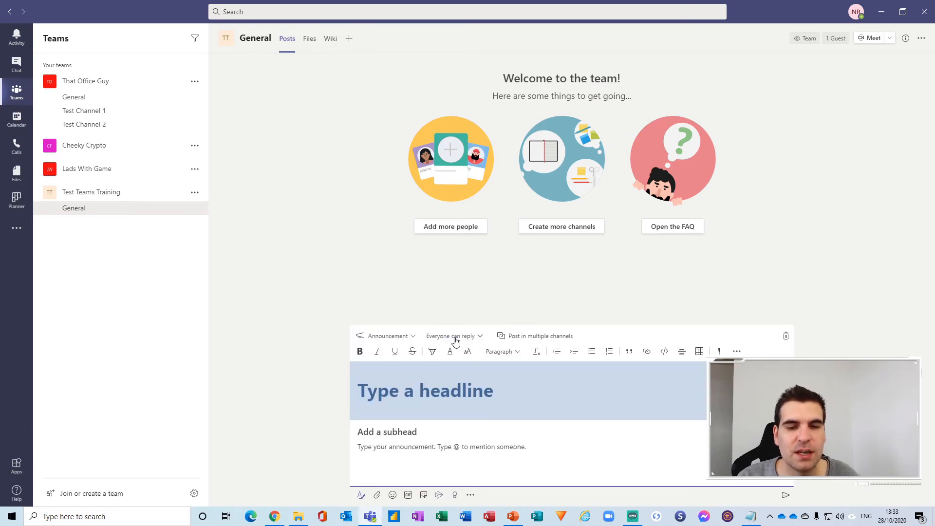
# Limit replies to you and moderators, leave multi-channel posting off, and revert to New conversation.
pyautogui.click(475, 339)
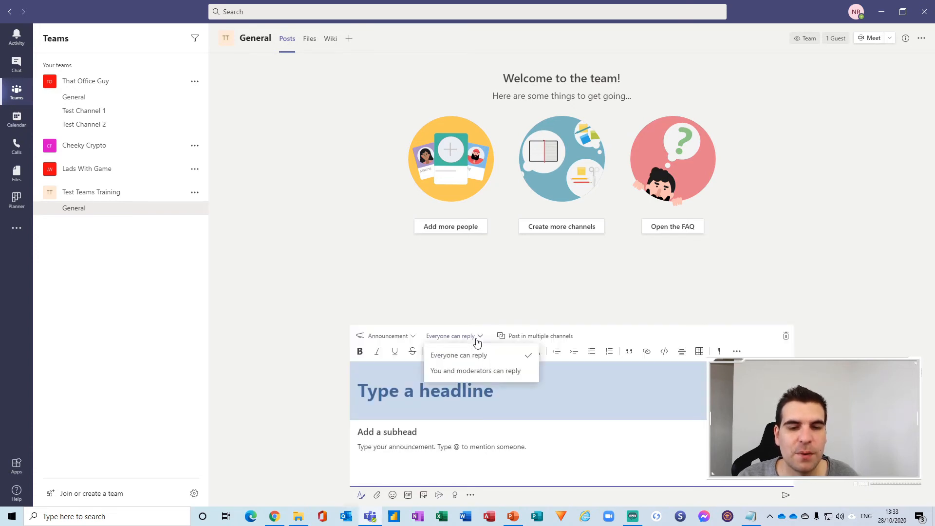
pyautogui.click(466, 372)
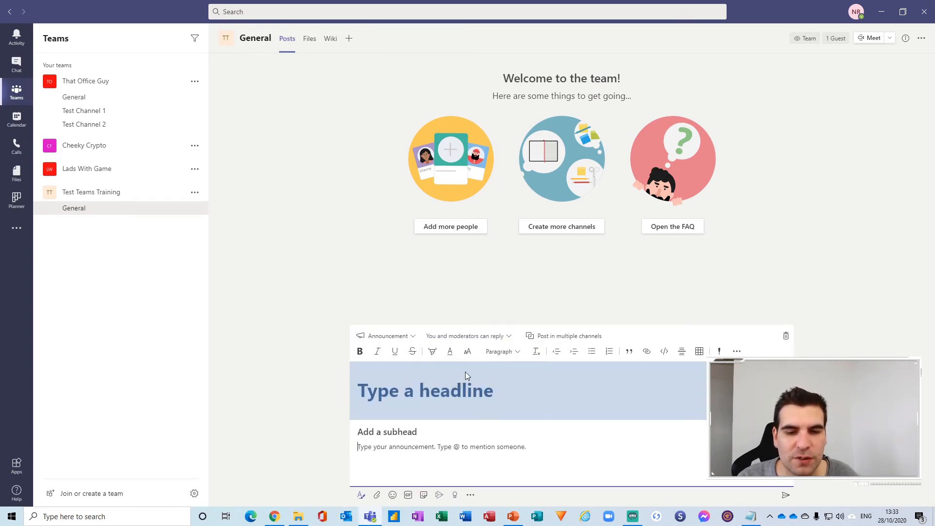
pyautogui.click(573, 336)
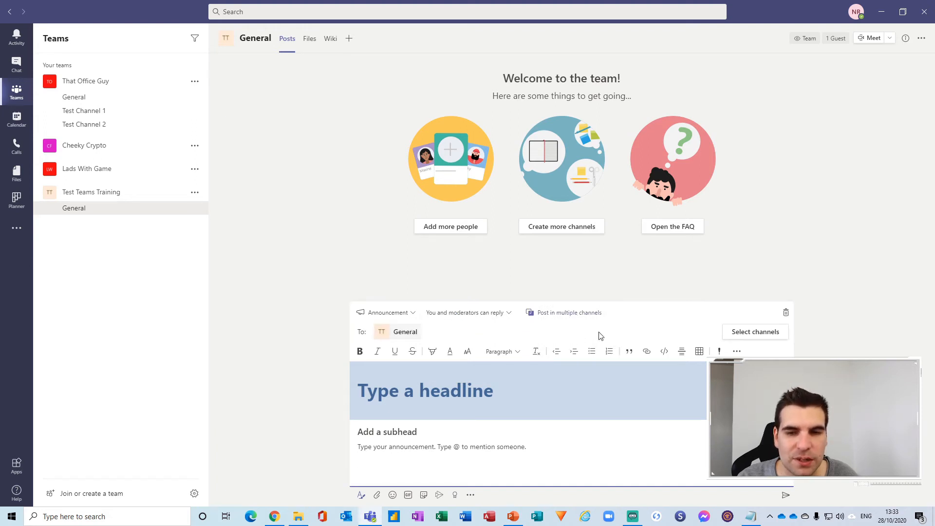
pyautogui.click(548, 317)
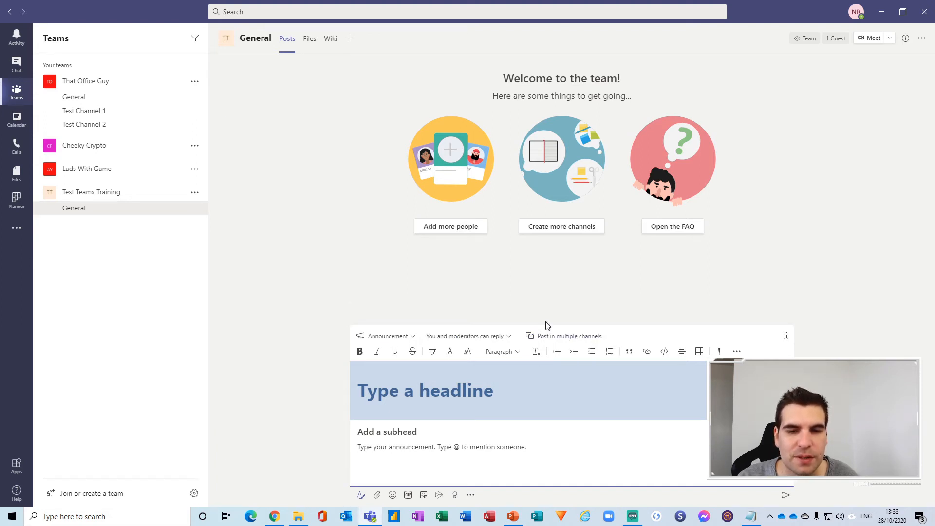
pyautogui.click(411, 336)
pyautogui.click(394, 356)
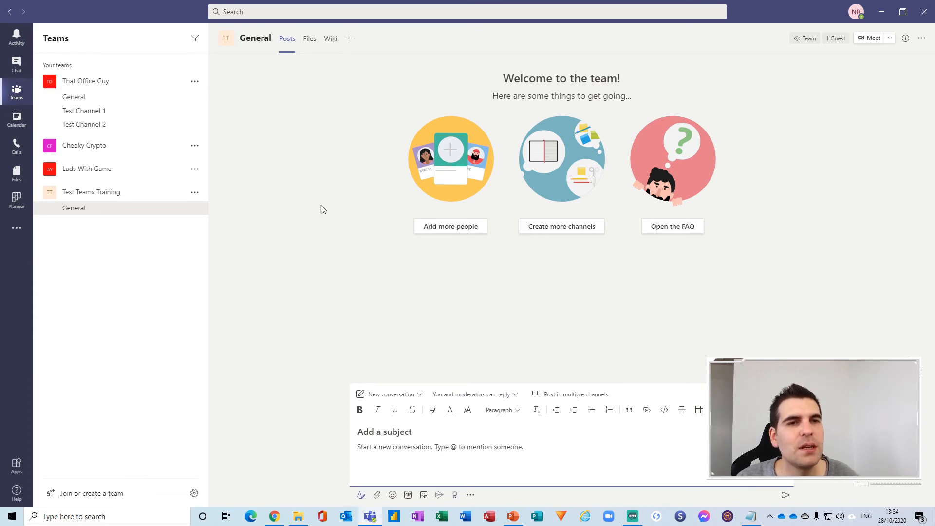
# Browse General's Files, Wiki and Posts tabs, then bring up the Add a tab app list.
pyautogui.click(311, 47)
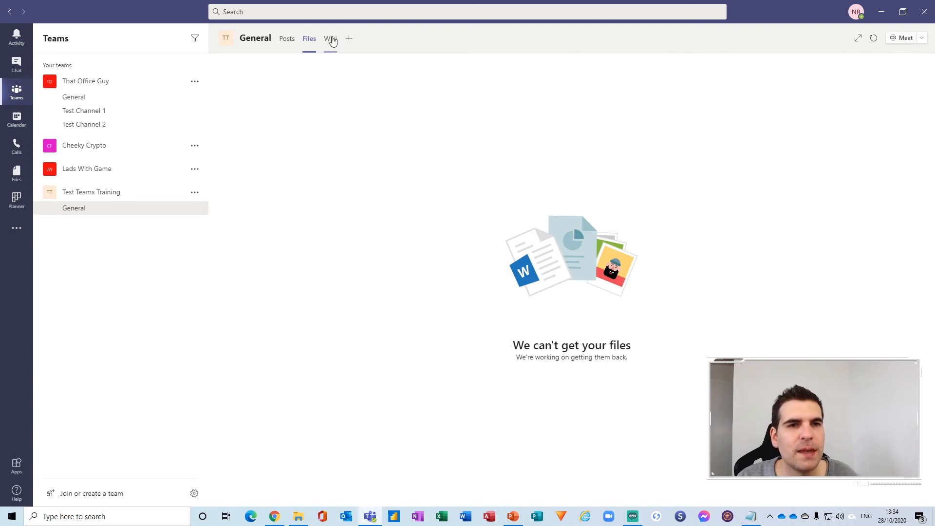
pyautogui.click(331, 39)
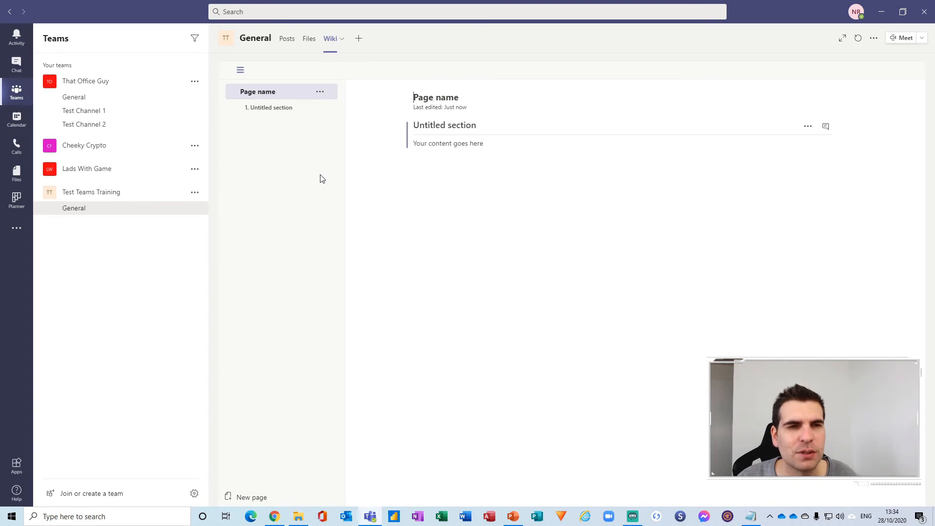
pyautogui.click(285, 39)
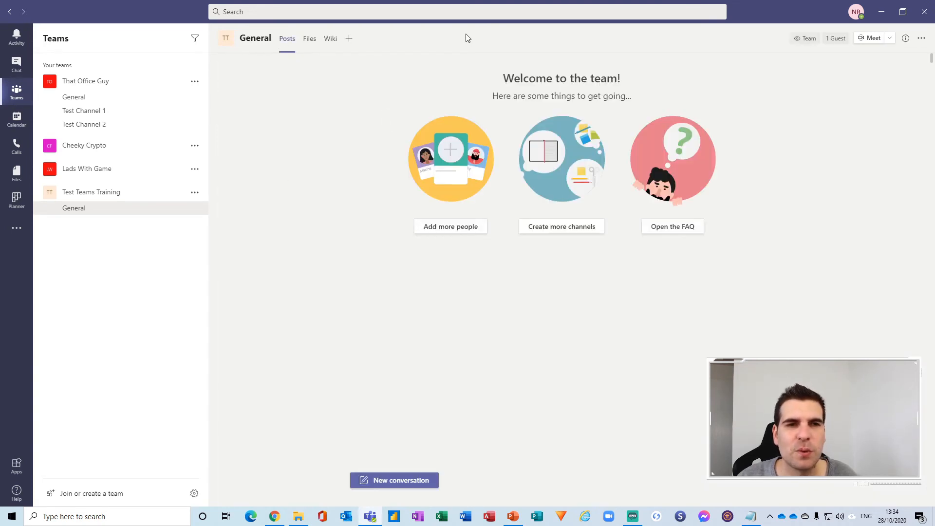
pyautogui.click(350, 39)
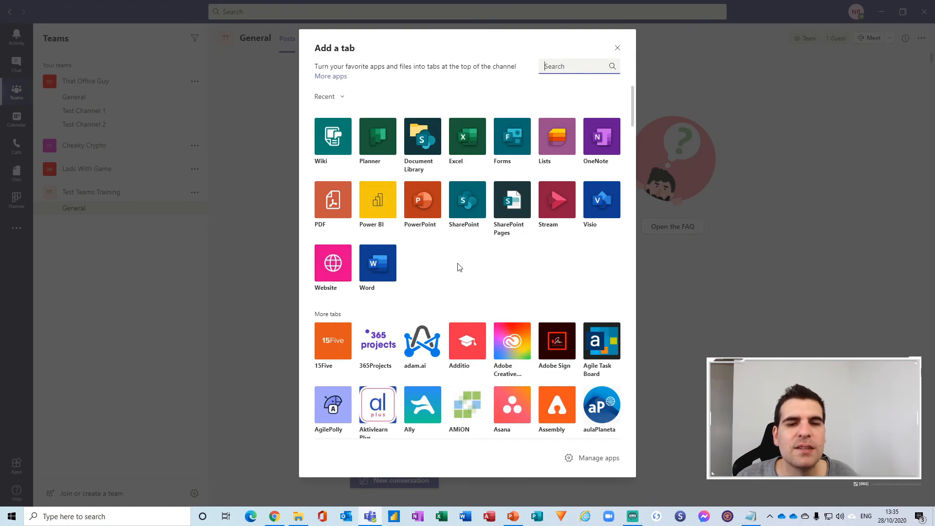
pyautogui.scroll(-20, 459, 267)
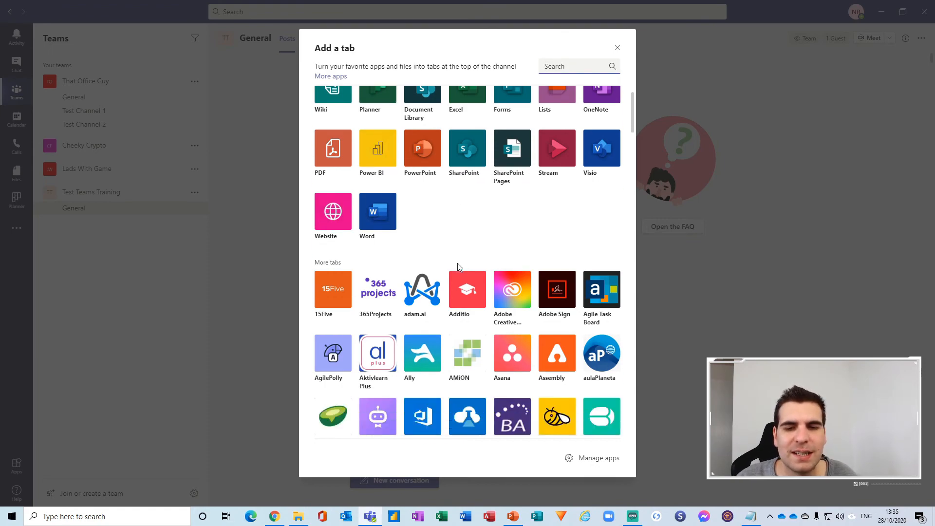
pyautogui.scroll(20, 455, 280)
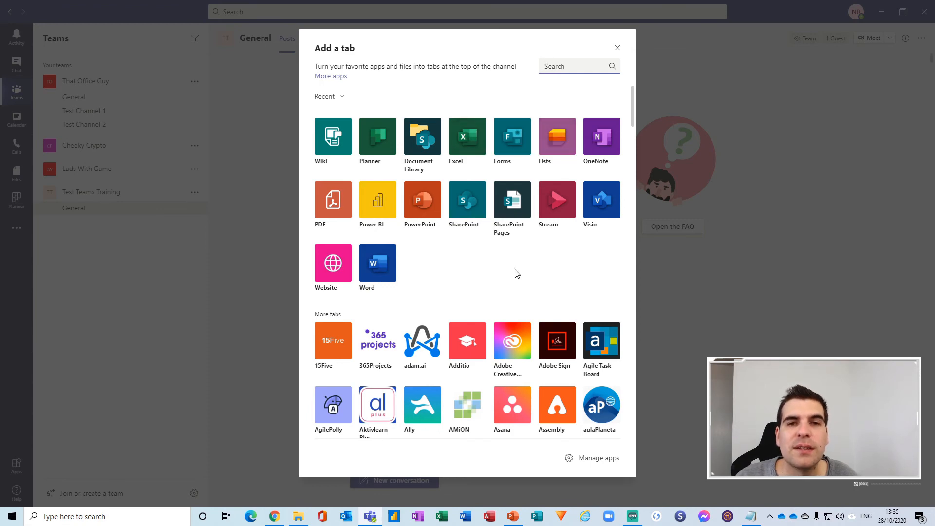
# Close Add a tab without adding anything and show Test Teams Training's options menu.
pyautogui.click(617, 47)
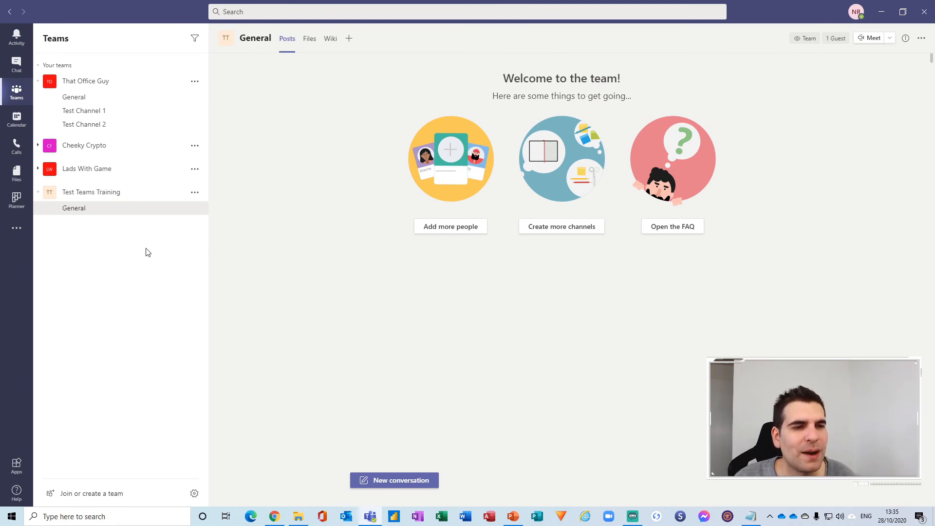
pyautogui.click(195, 194)
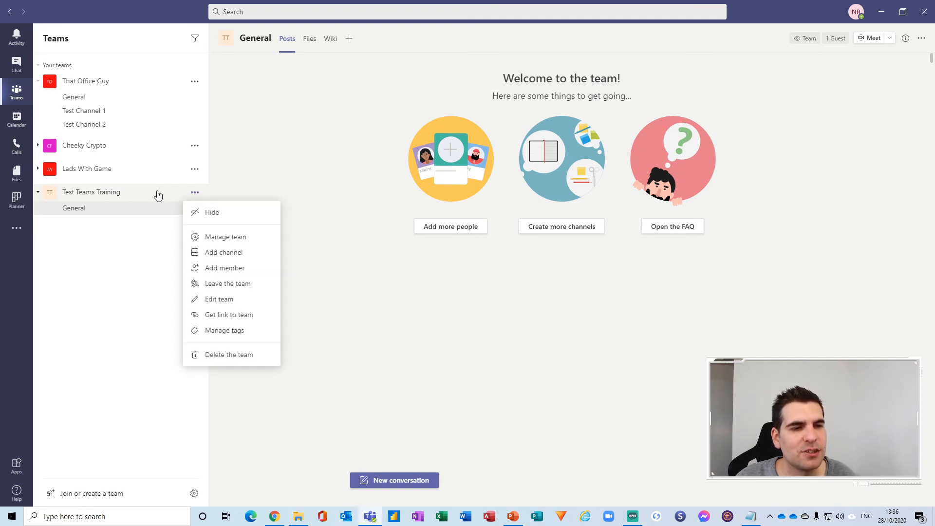
# Add a channel named Channel 1 with description 'This is channel 1' and show its privacy choices.
pyautogui.click(220, 252)
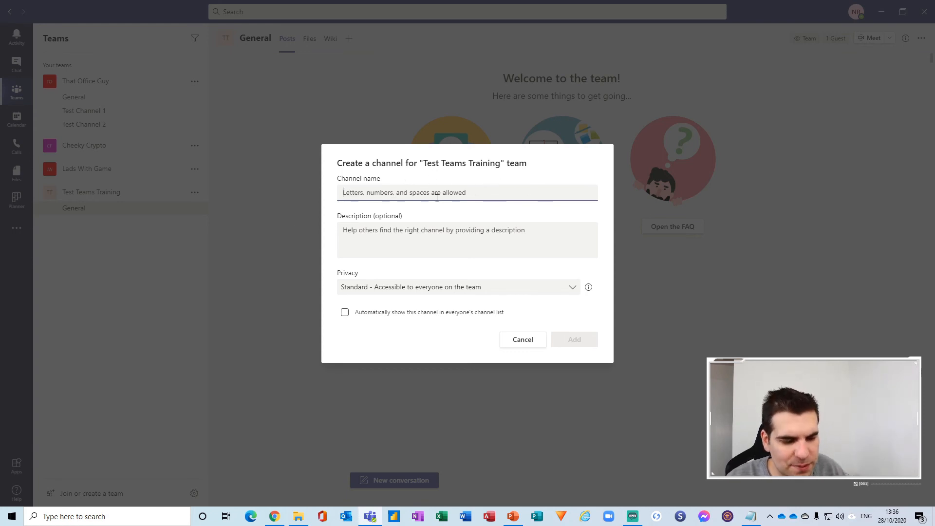
pyautogui.write('Channel 1')
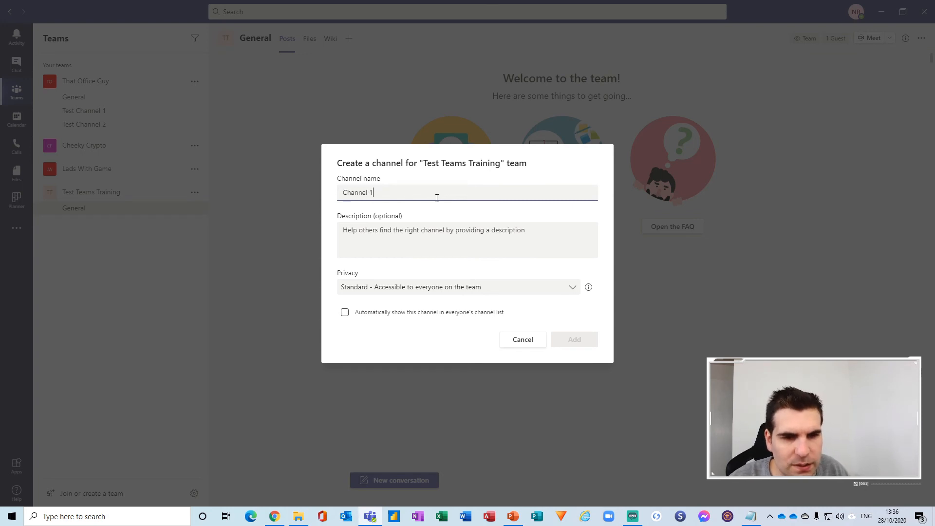
pyautogui.click(357, 225)
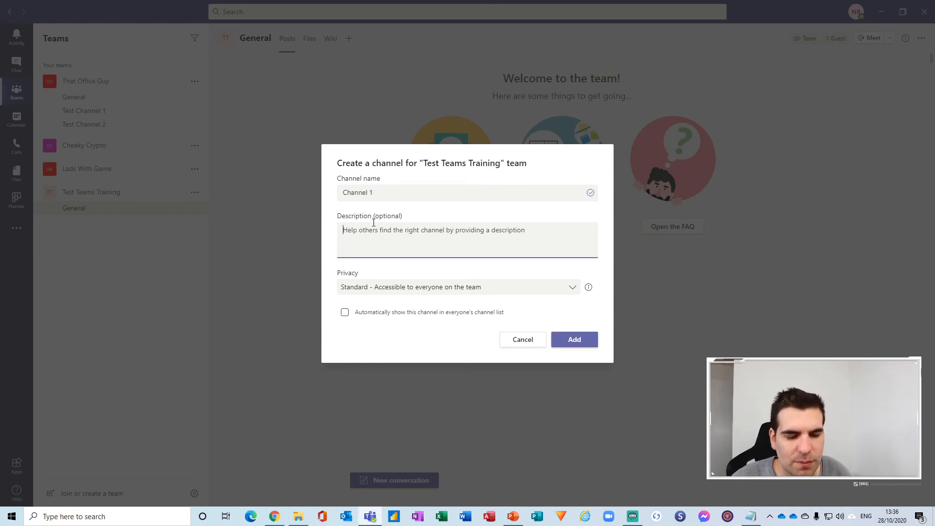
pyautogui.write('This is channel 1')
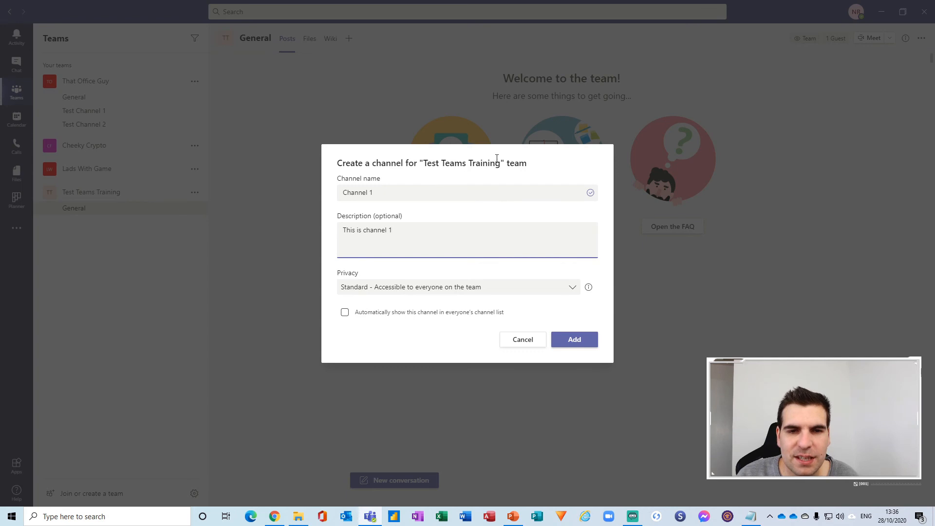
pyautogui.moveTo(427, 164); pyautogui.dragTo(498, 168)
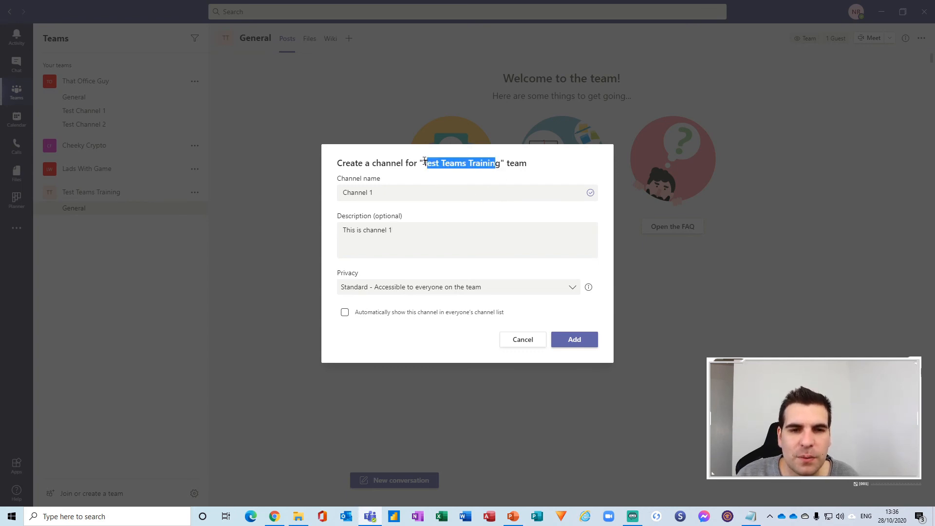
pyautogui.moveTo(425, 161); pyautogui.dragTo(500, 166)
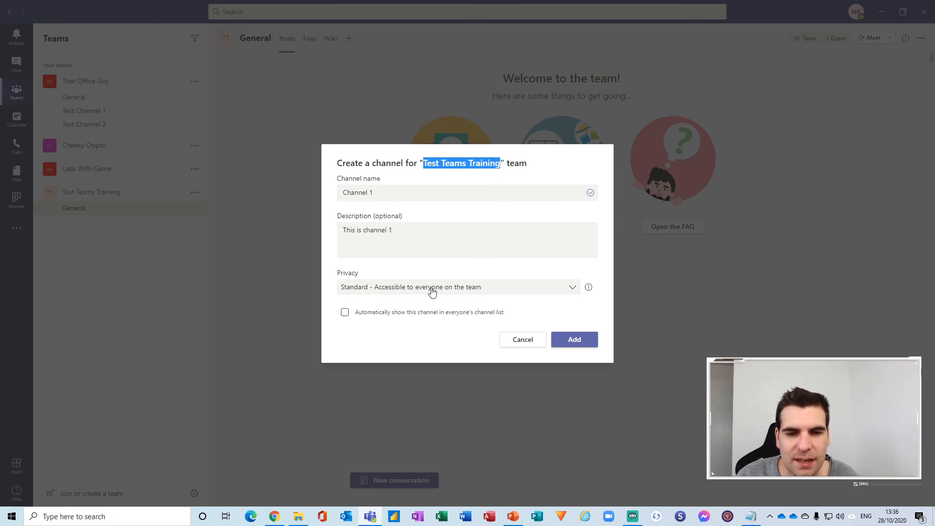
pyautogui.click(450, 168)
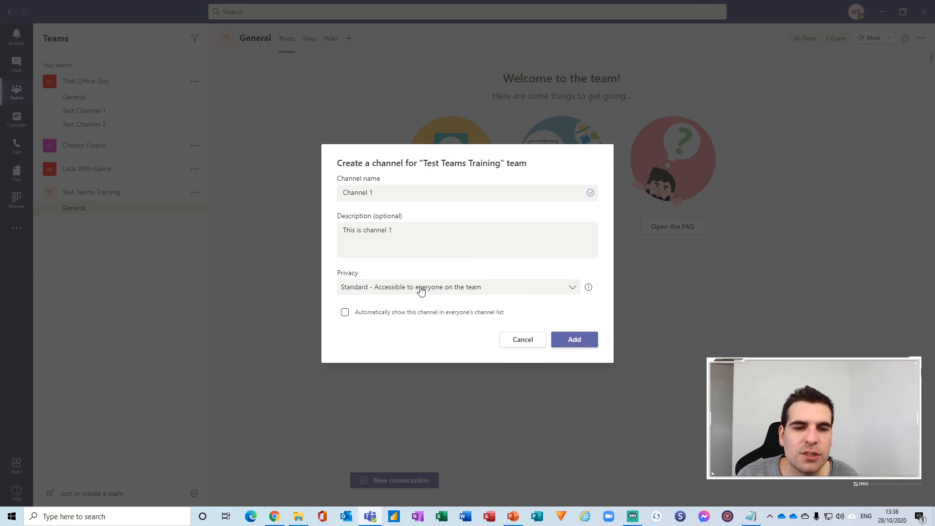
pyautogui.click(420, 290)
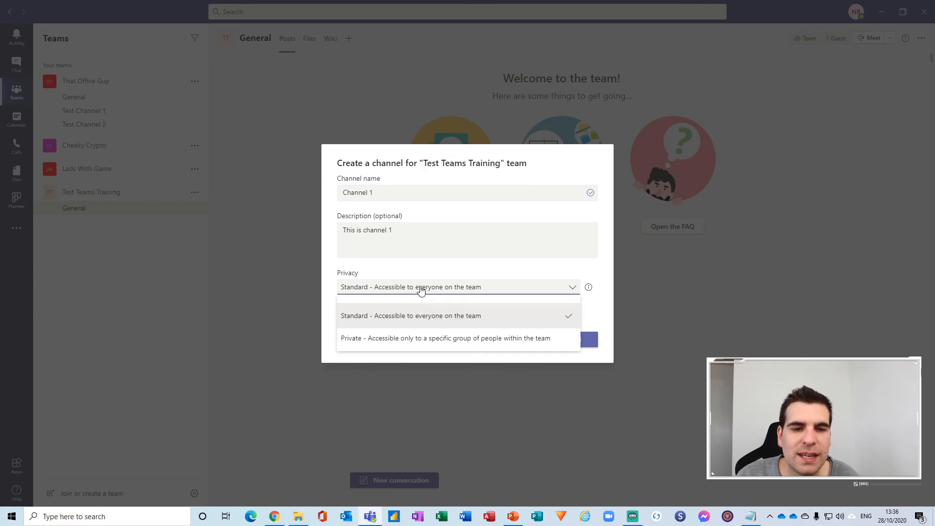
# Create Channel 1 as a Standard channel shown automatically in everyone's channel list.
pyautogui.click(358, 339)
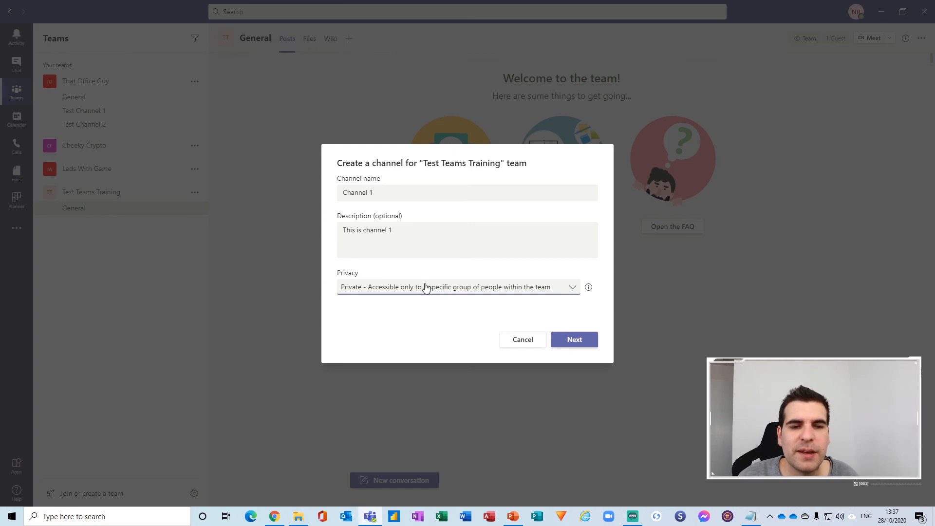
pyautogui.click(425, 291)
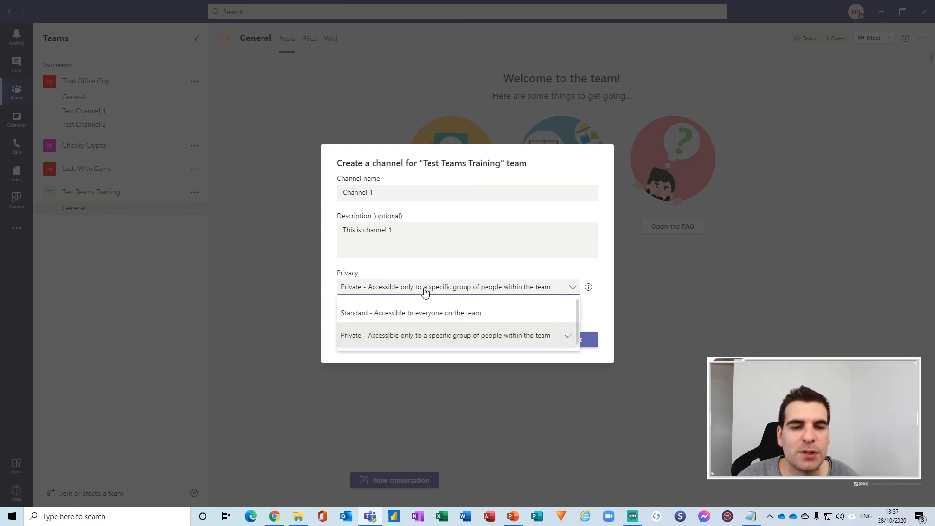
pyautogui.click(358, 312)
pyautogui.click(394, 291)
pyautogui.click(385, 336)
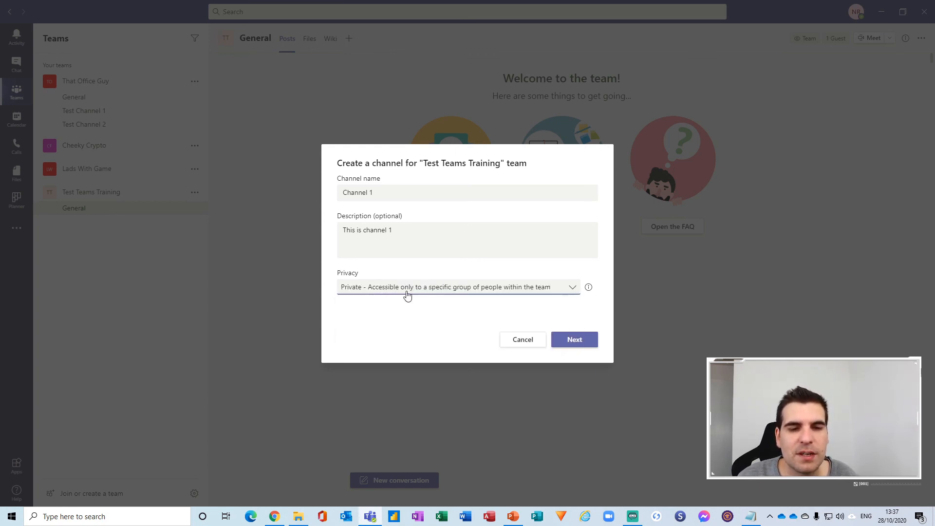
pyautogui.click(408, 293)
pyautogui.click(410, 313)
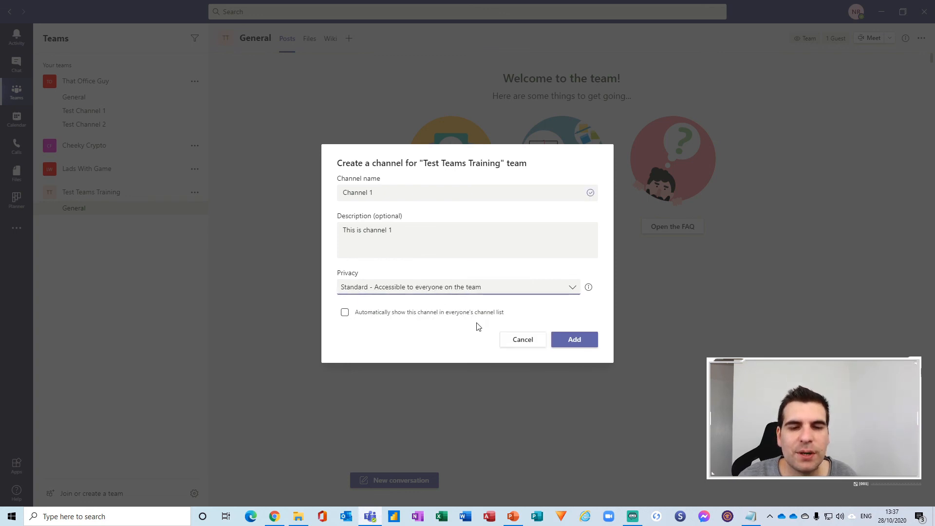
pyautogui.click(344, 312)
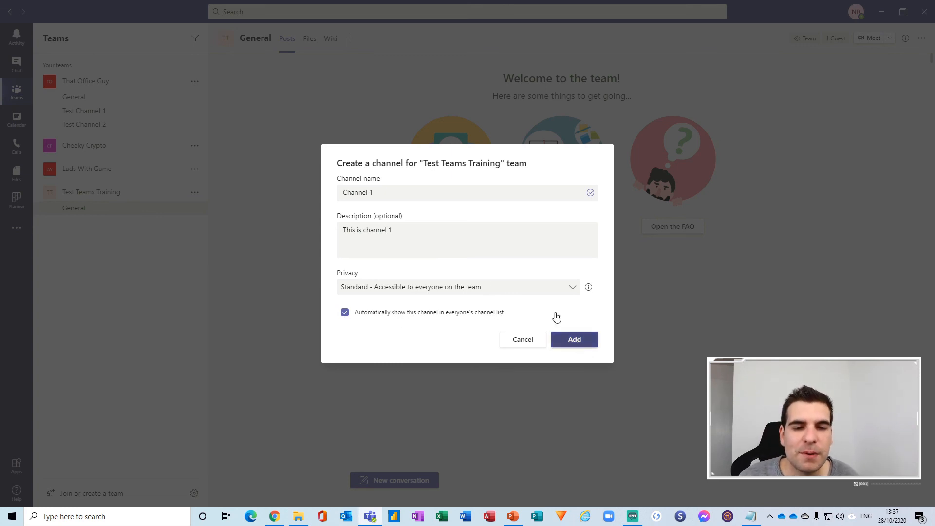
pyautogui.click(586, 345)
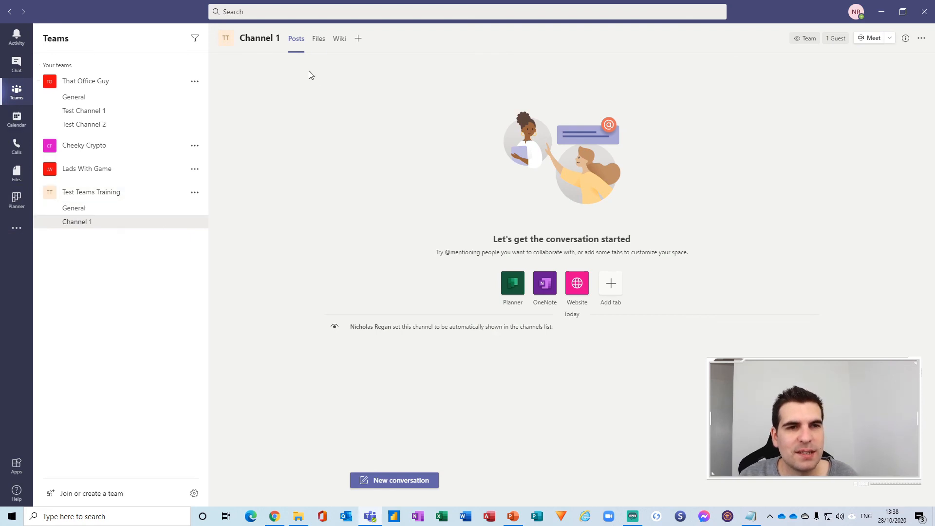
# Switch between General and Channel 1, then show Test Teams Training's options menu.
pyautogui.click(71, 208)
pyautogui.click(77, 224)
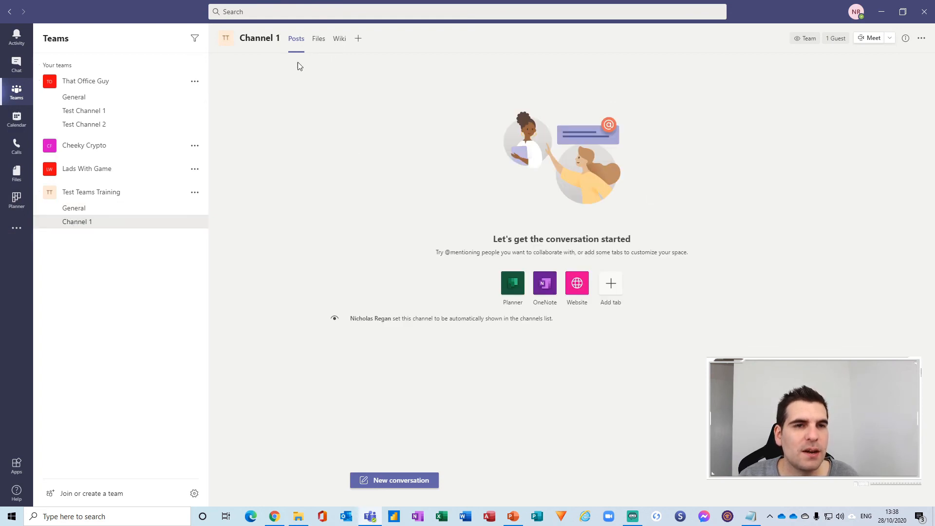
pyautogui.click(90, 210)
pyautogui.click(94, 223)
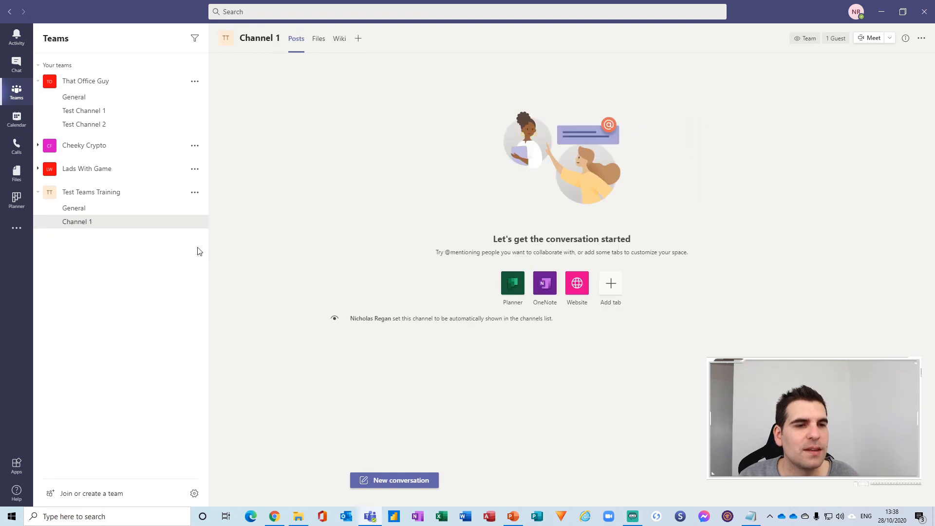
pyautogui.click(194, 194)
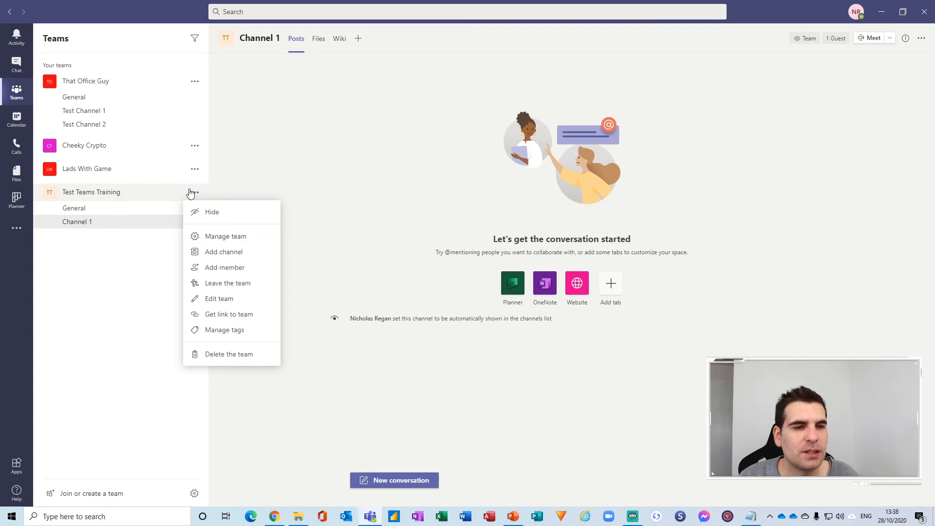
# Add a Private channel named Channel 2 and continue to the members step.
pyautogui.click(224, 253)
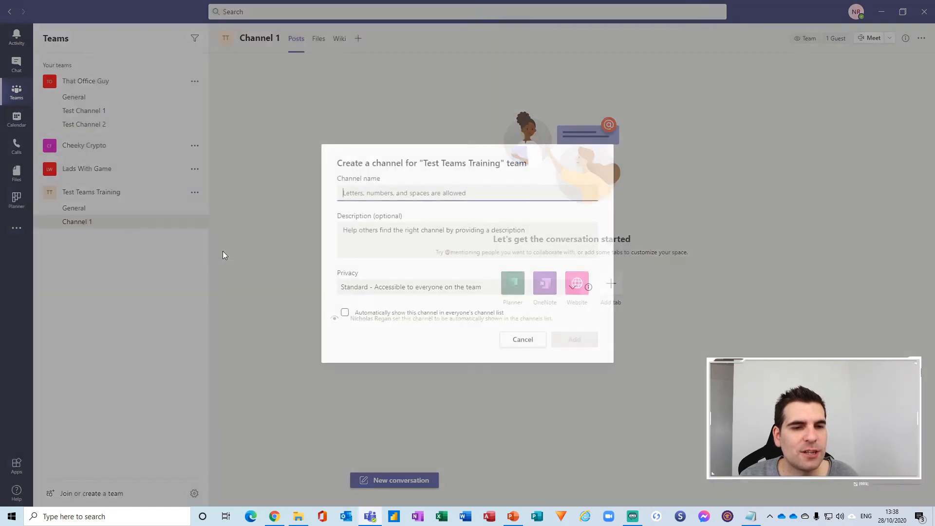
pyautogui.write('C')
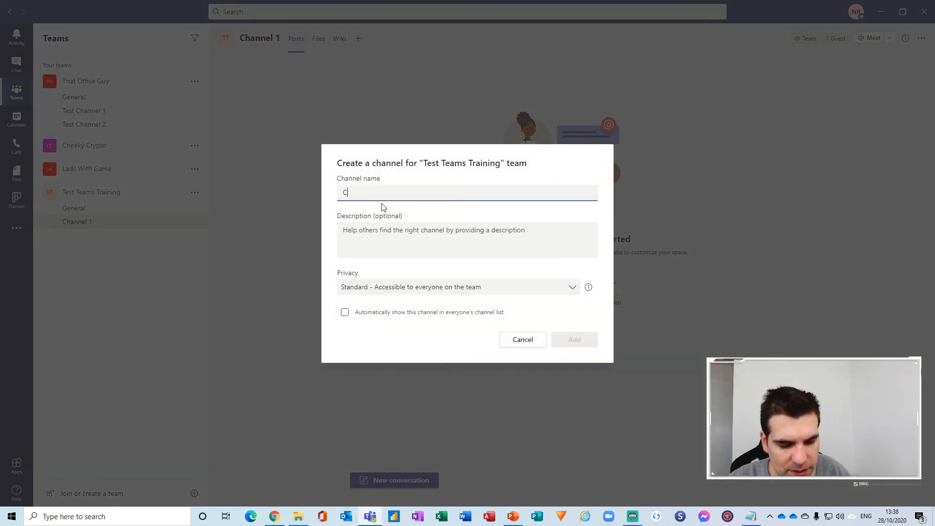
pyautogui.write('hannel 2')
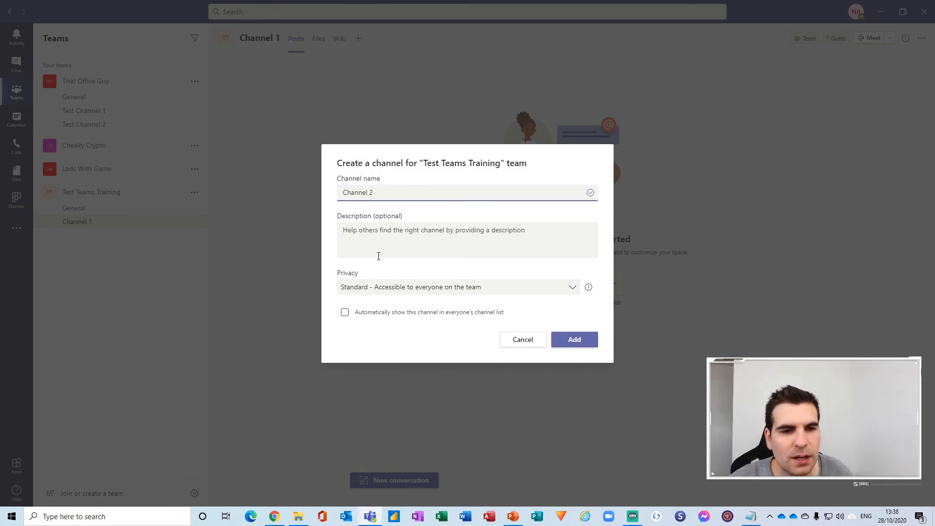
pyautogui.click(355, 292)
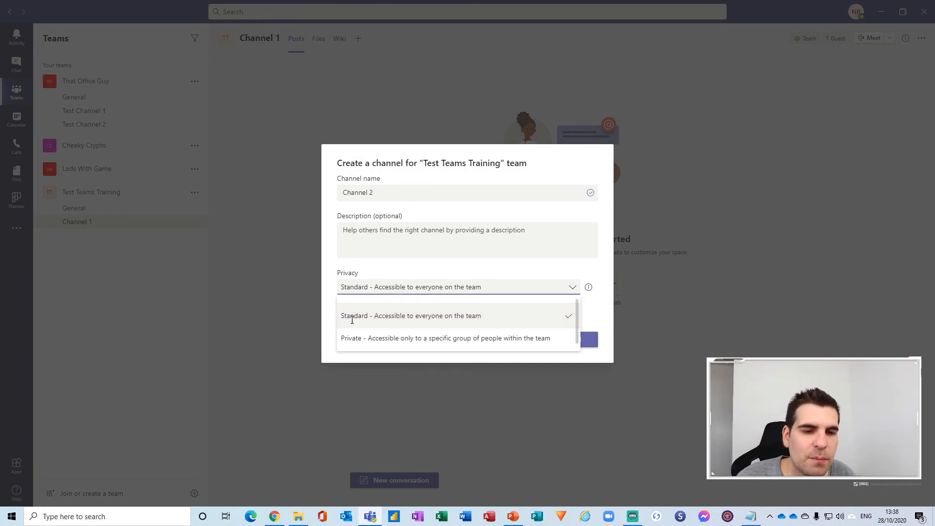
pyautogui.click(348, 337)
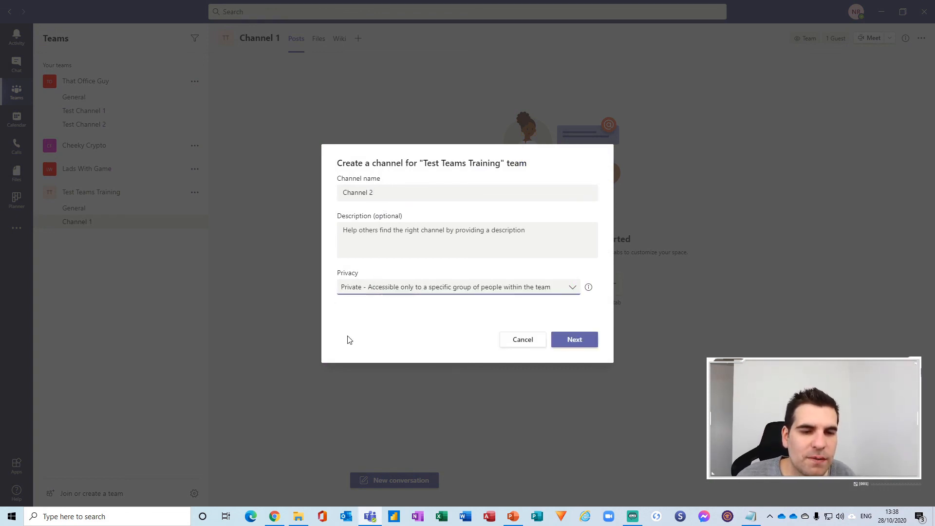
pyautogui.click(585, 341)
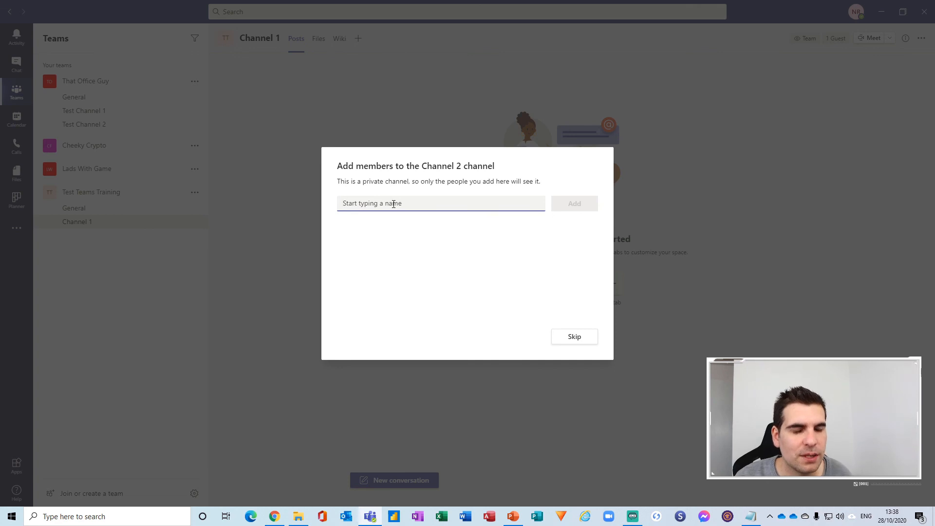
# Search for the guest account, add it as a Channel 2 member, and finish to the empty Posts page.
pyautogui.write('that')
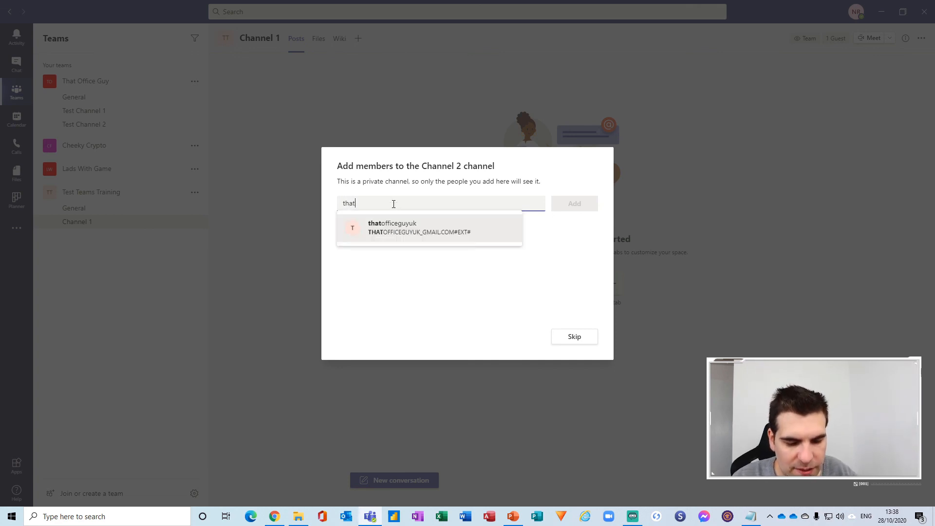
pyautogui.click(404, 223)
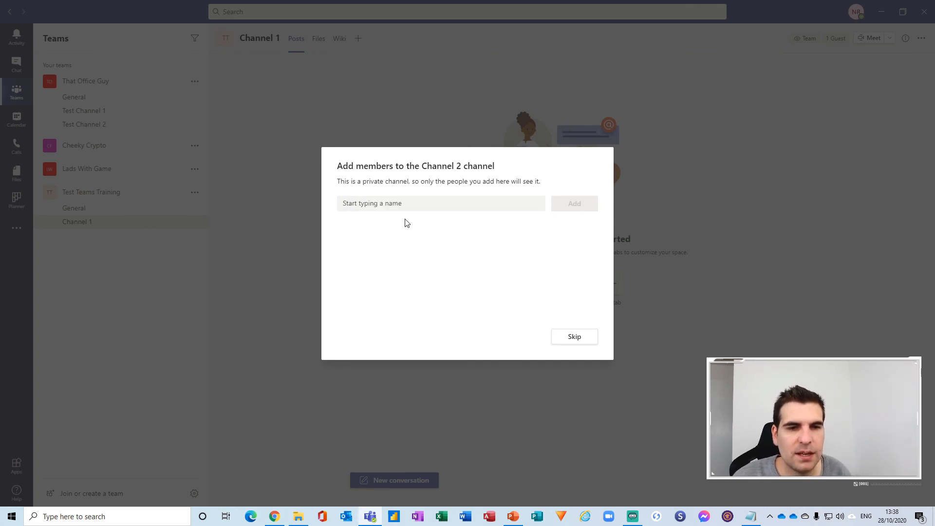
pyautogui.click(587, 210)
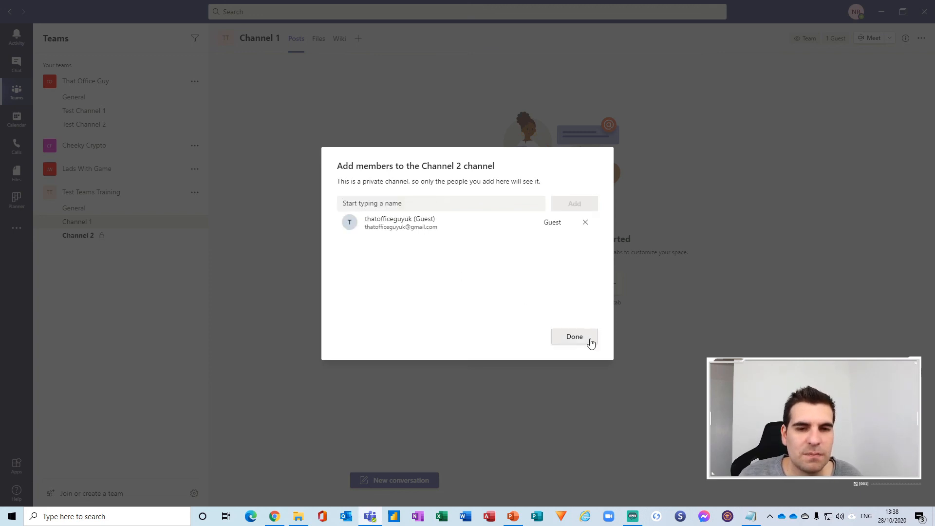
pyautogui.click(581, 341)
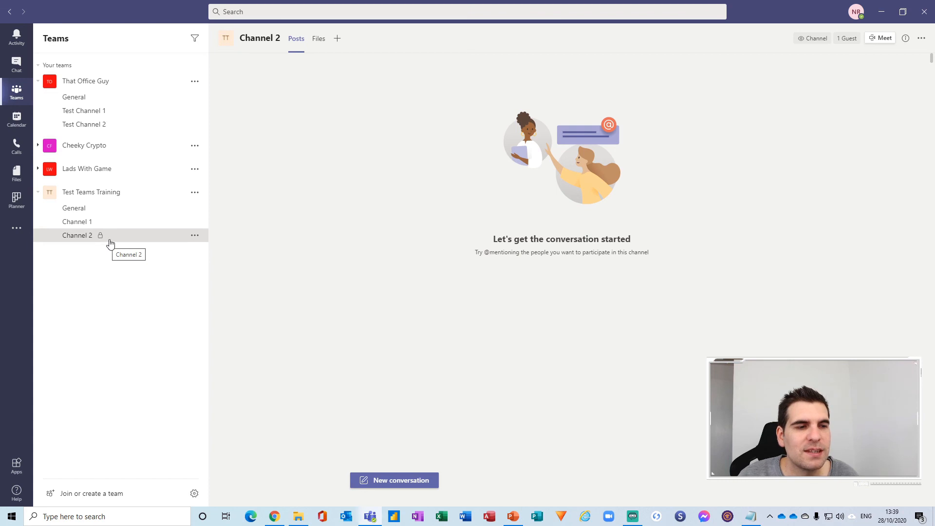
# Open Manage channel for Channel 2, expand Members and guests, then view its Settings.
pyautogui.click(195, 236)
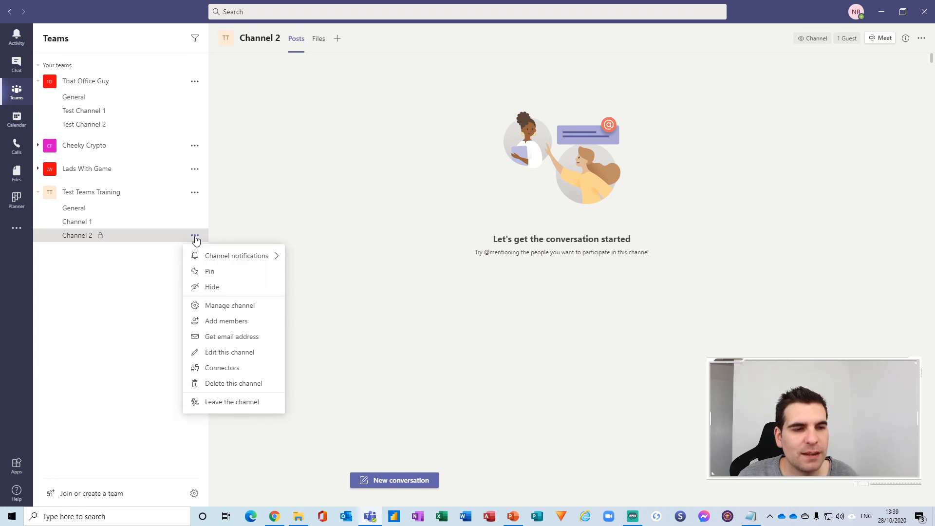
pyautogui.click(251, 306)
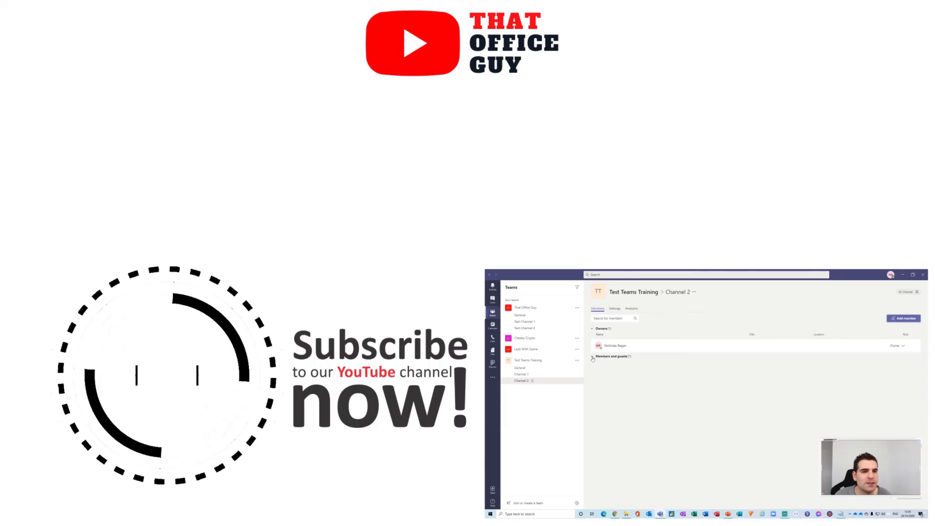
pyautogui.click(593, 358)
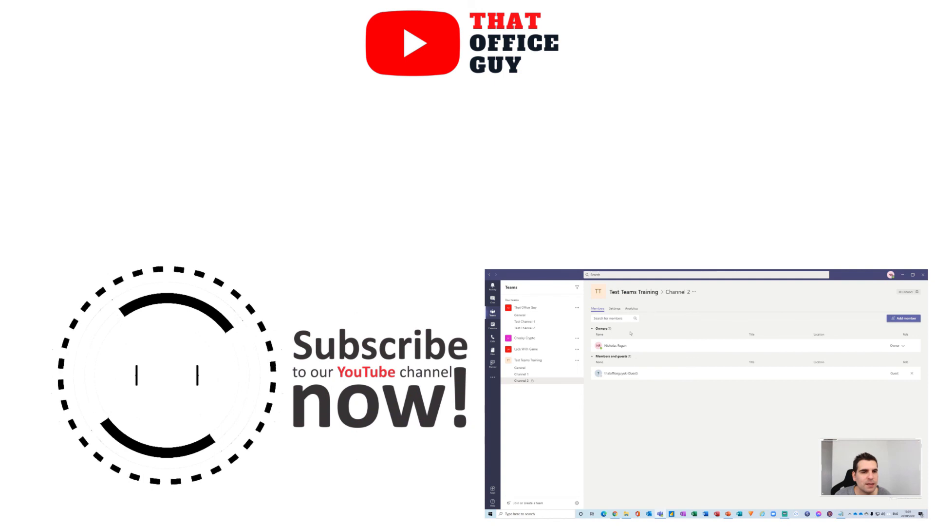
pyautogui.click(614, 308)
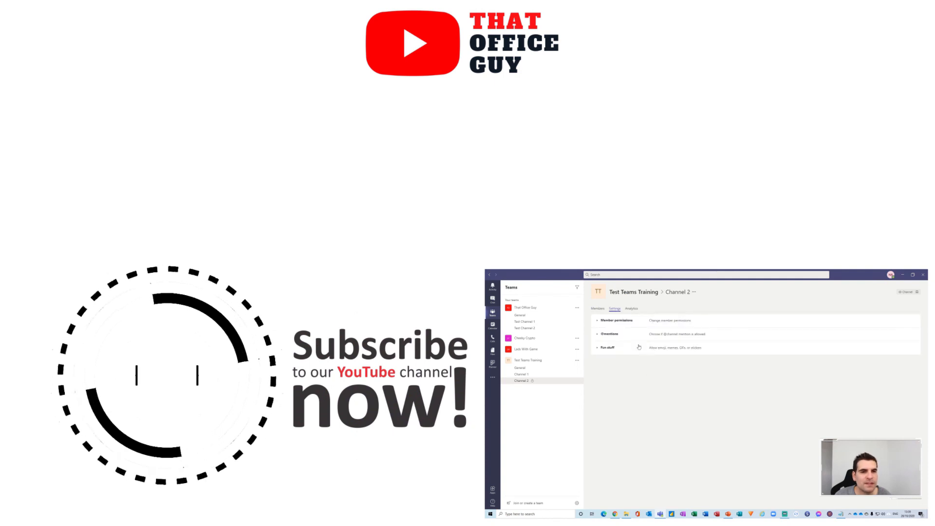